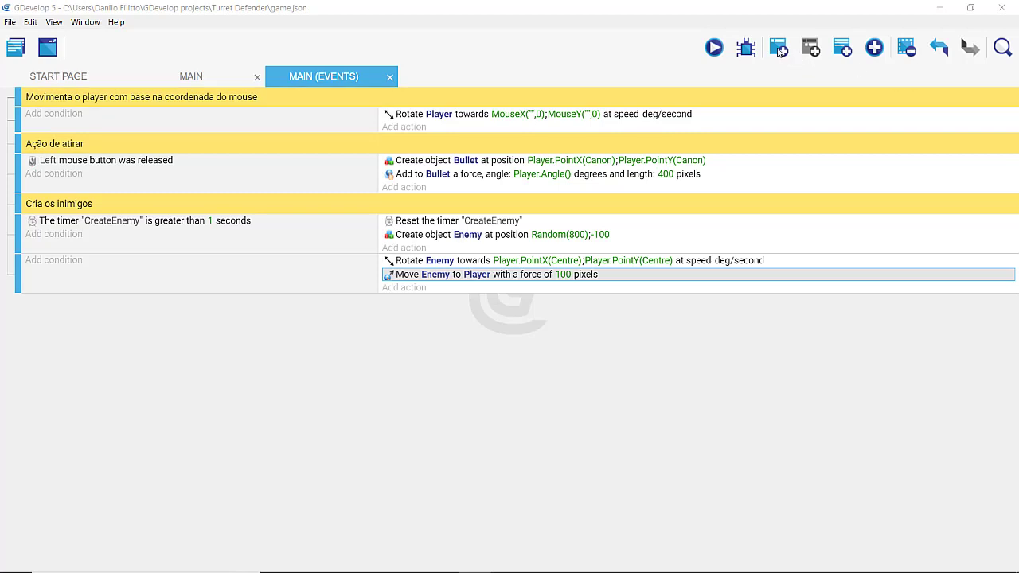
Add the comment 'Ação de destruir o inimigo' at the end of the events, then a new empty event below it.
click(844, 48)
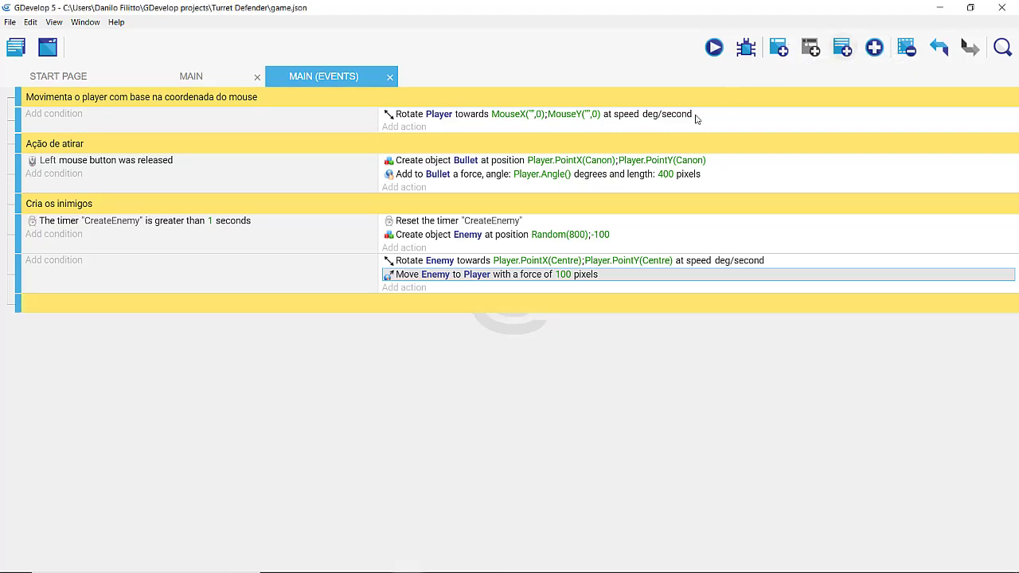
click(179, 304)
text(Ação de destruir o inimigo)
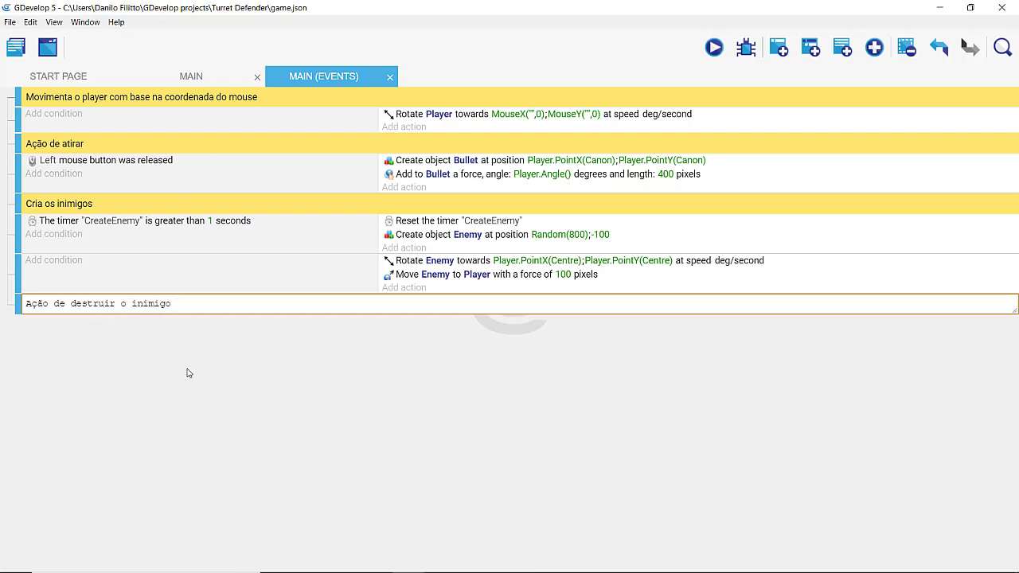
click(188, 374)
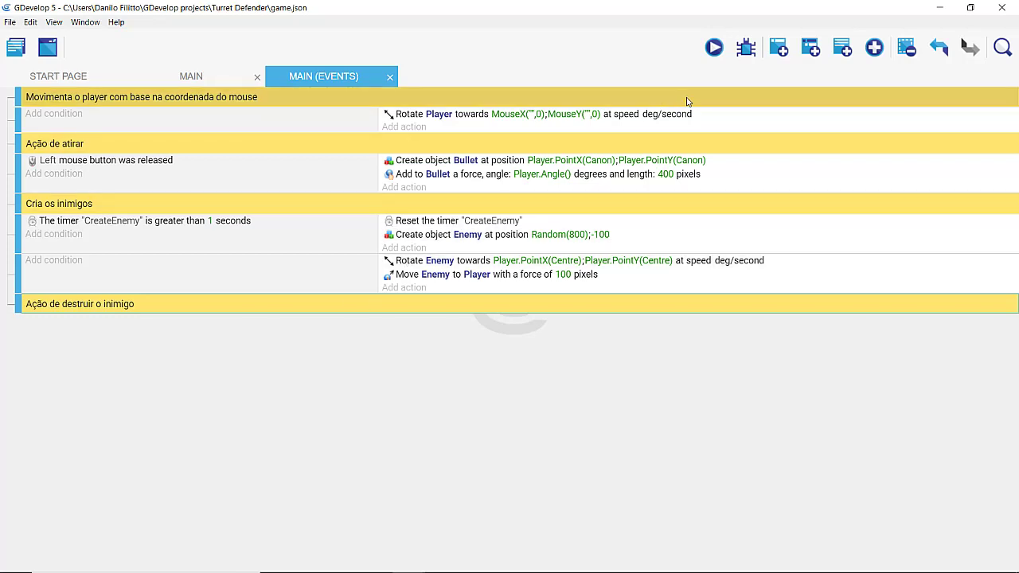
click(780, 49)
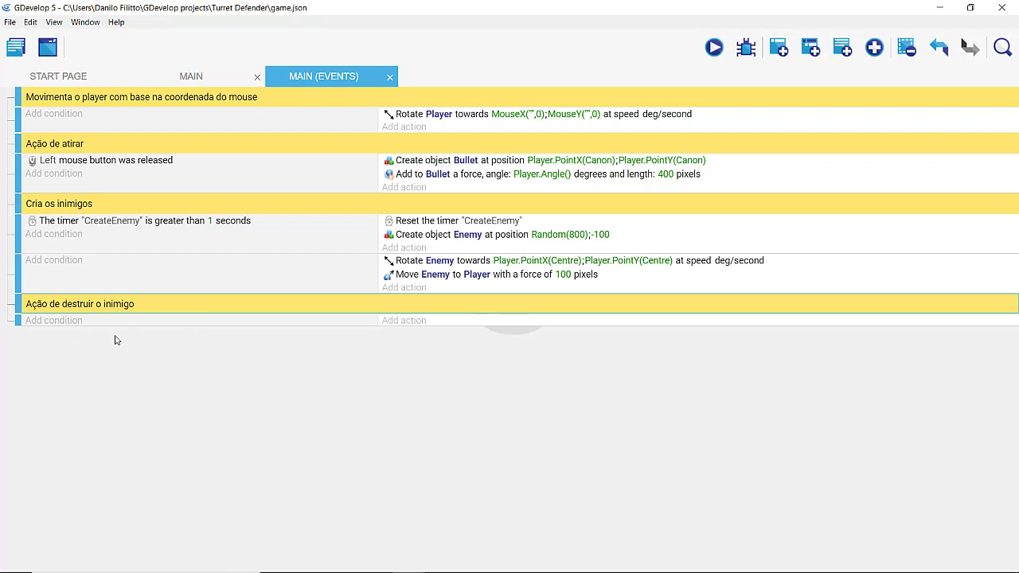
Add the condition 'Bullet is in collision with Enemy' to the new event.
click(57, 321)
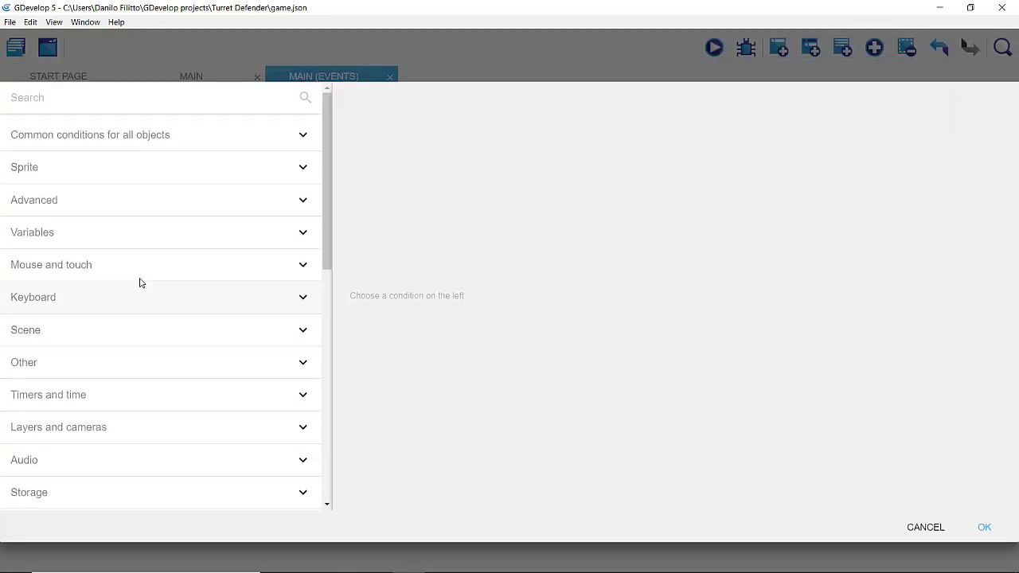
click(154, 134)
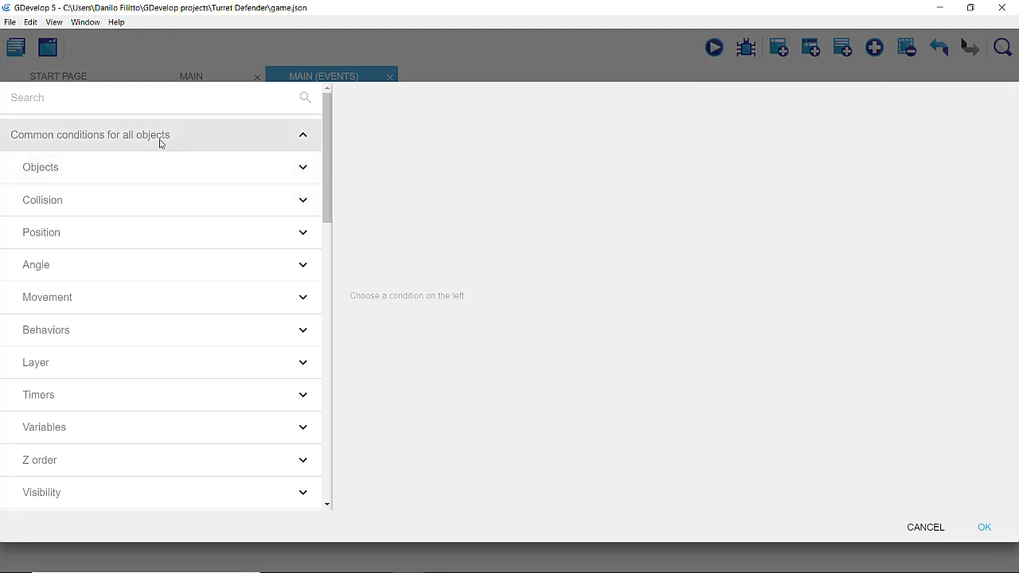
click(56, 206)
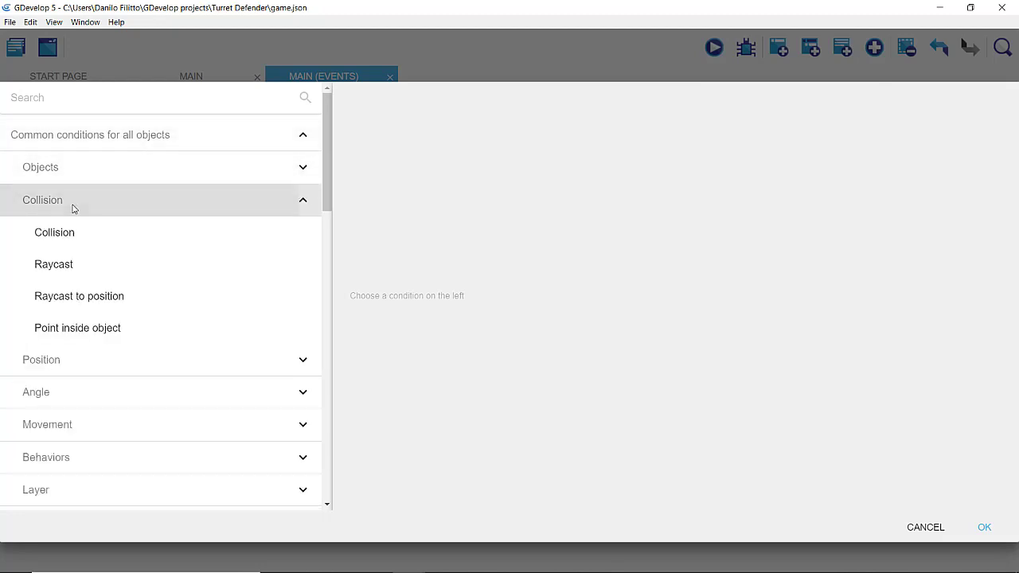
click(60, 239)
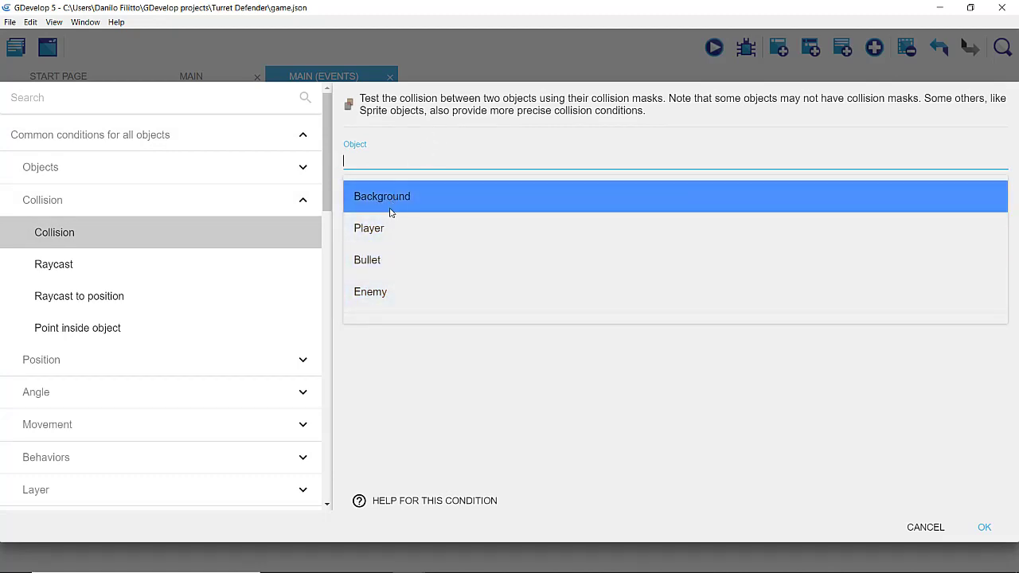
click(376, 267)
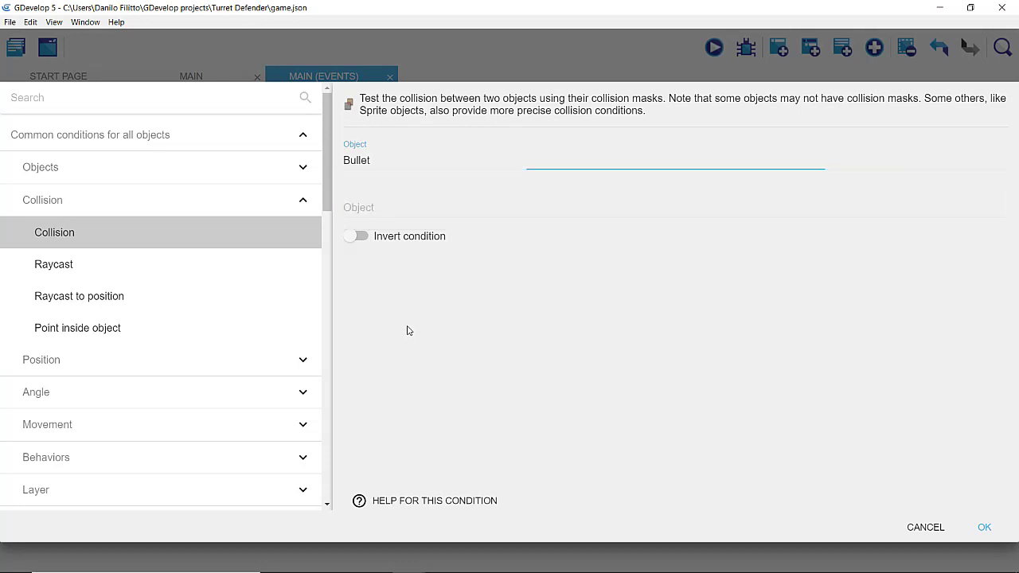
click(378, 206)
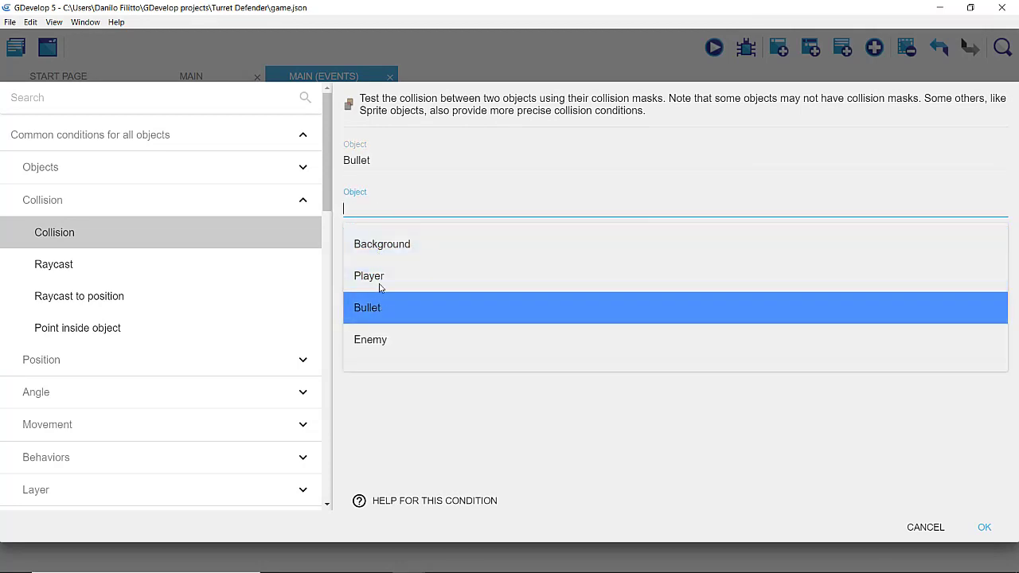
click(377, 339)
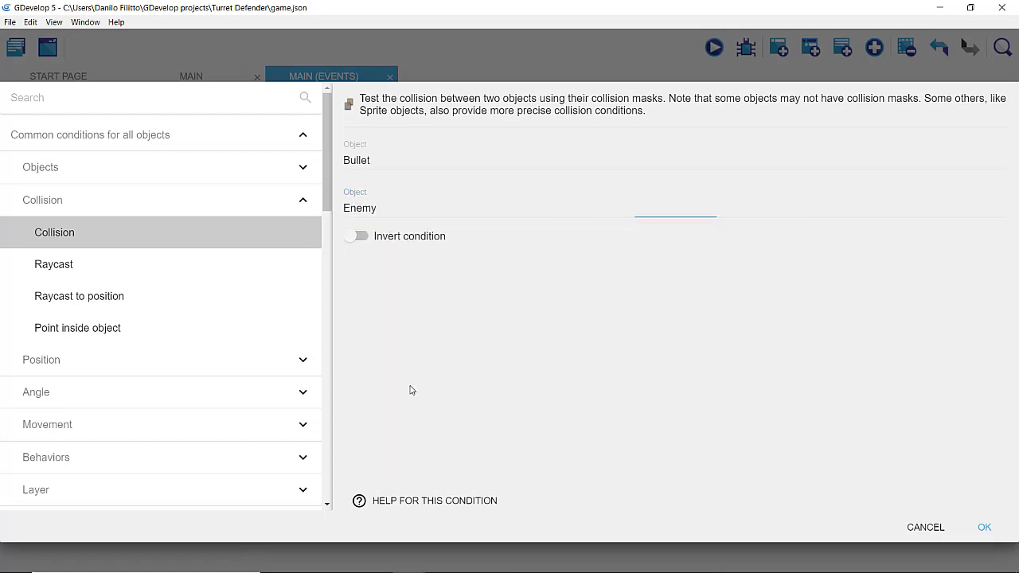
click(982, 527)
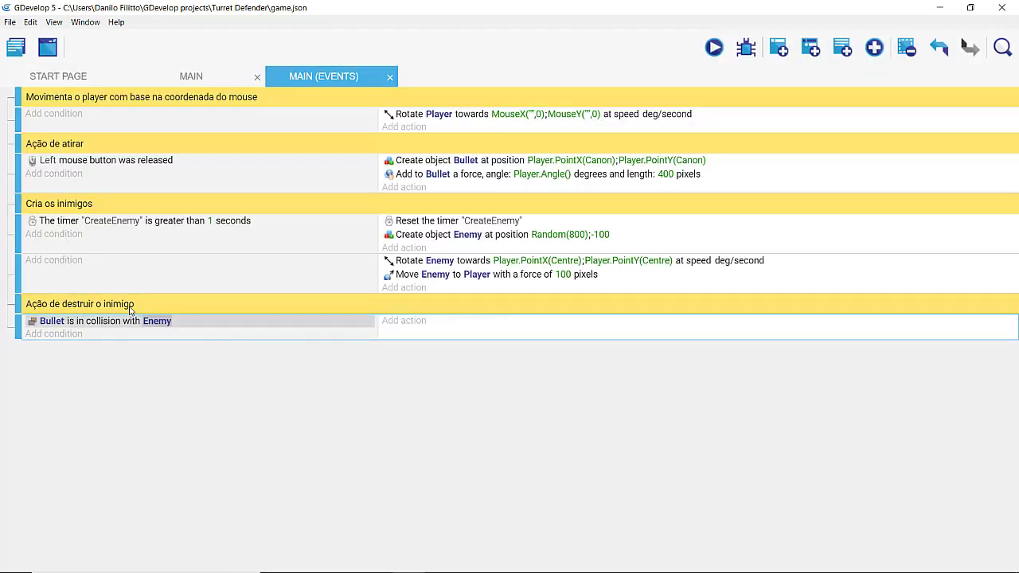
Add a Delete object action for Enemy to the collision event.
click(406, 322)
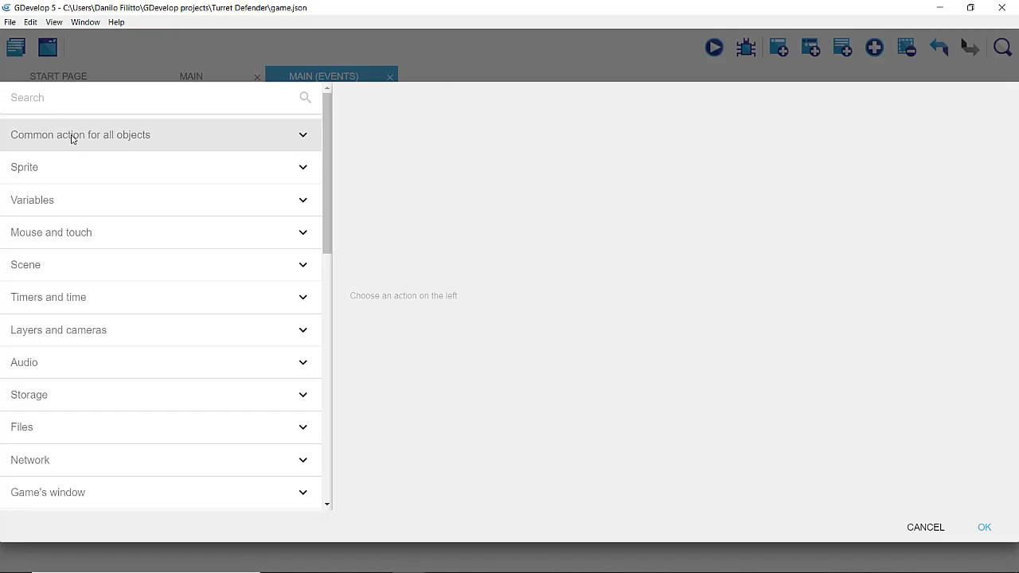
text(de)
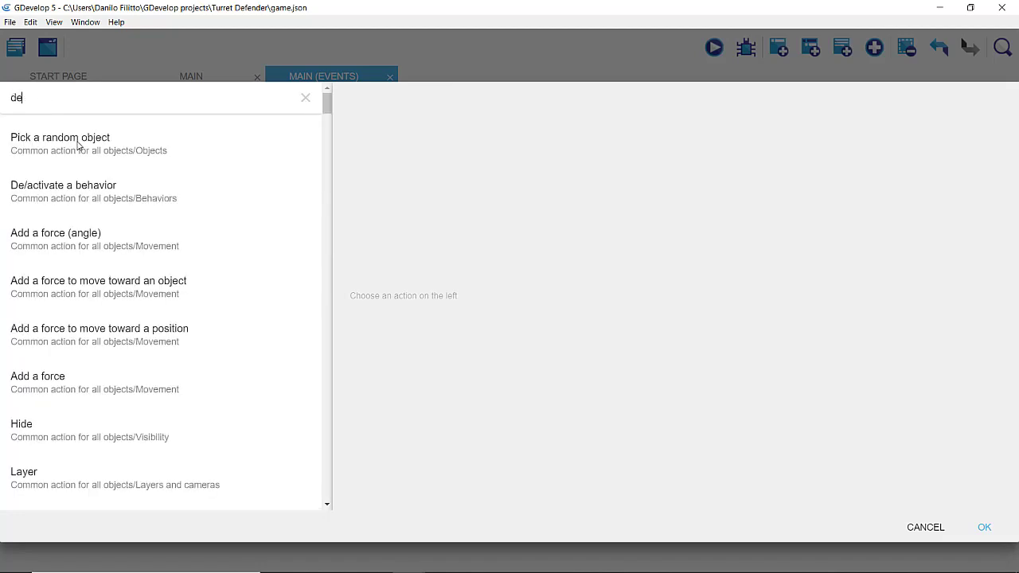
text(le)
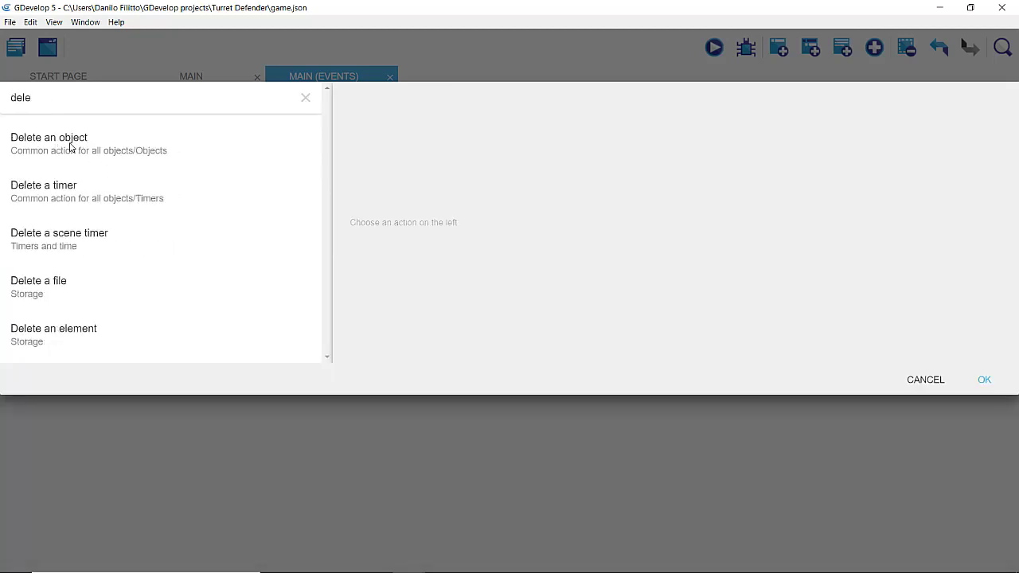
click(57, 145)
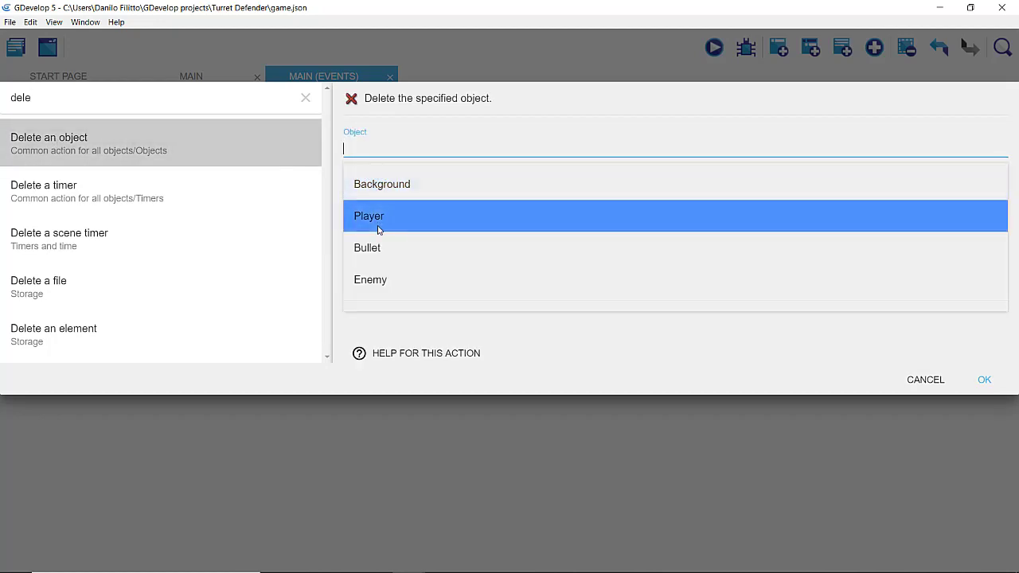
click(389, 280)
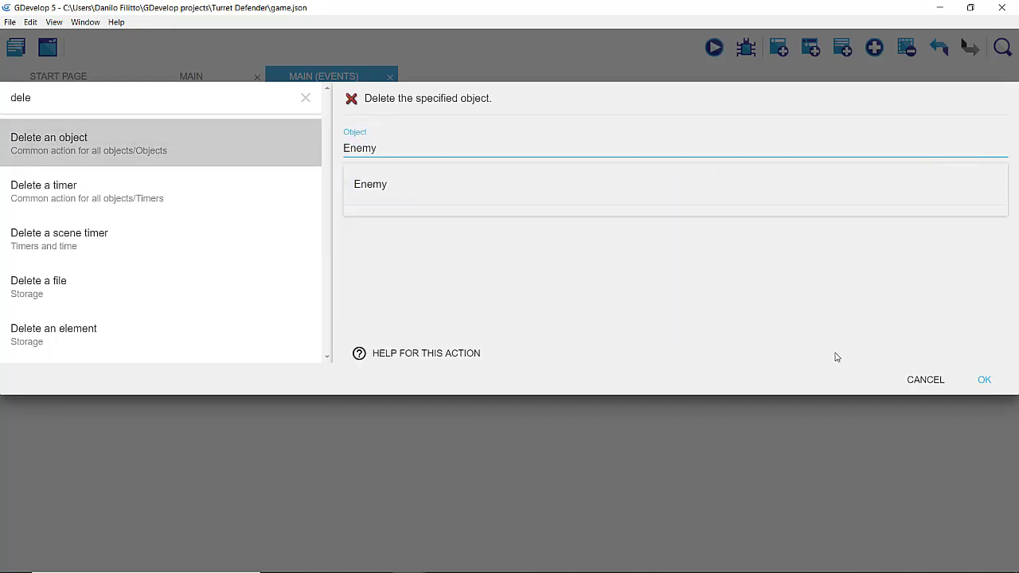
click(984, 380)
Add a second Delete object action, this one for Bullet.
click(414, 335)
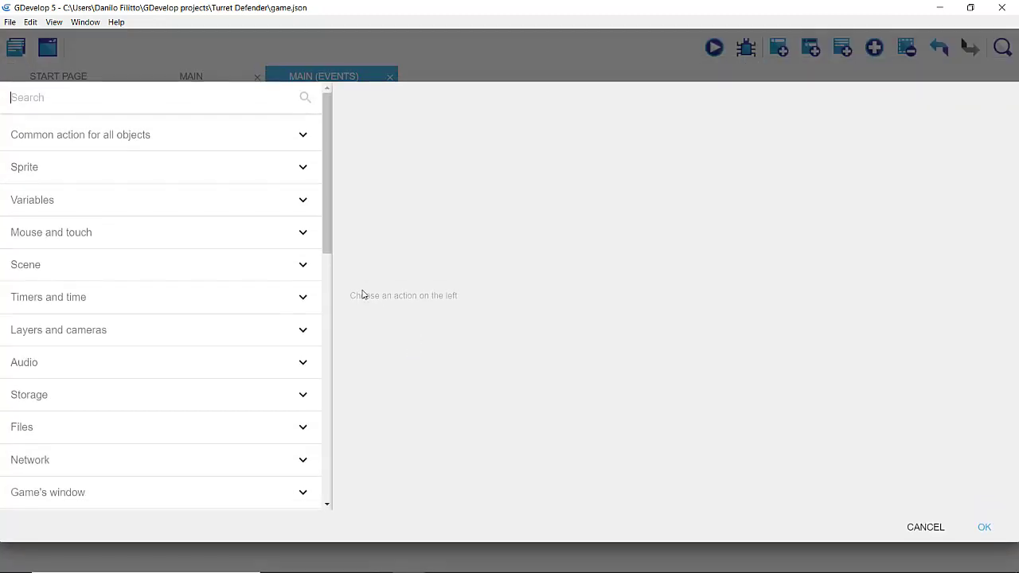
click(88, 137)
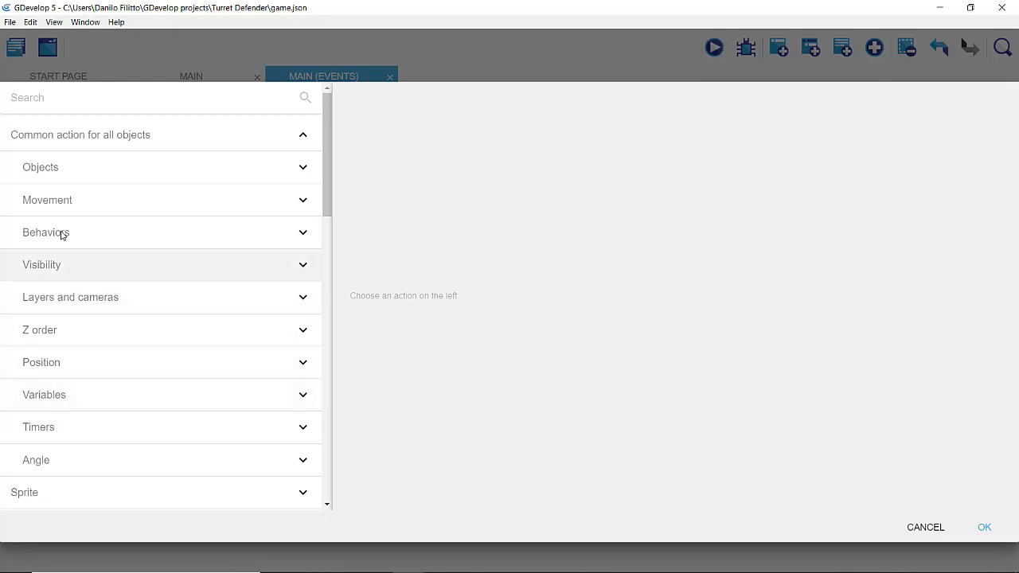
click(73, 99)
text(de)
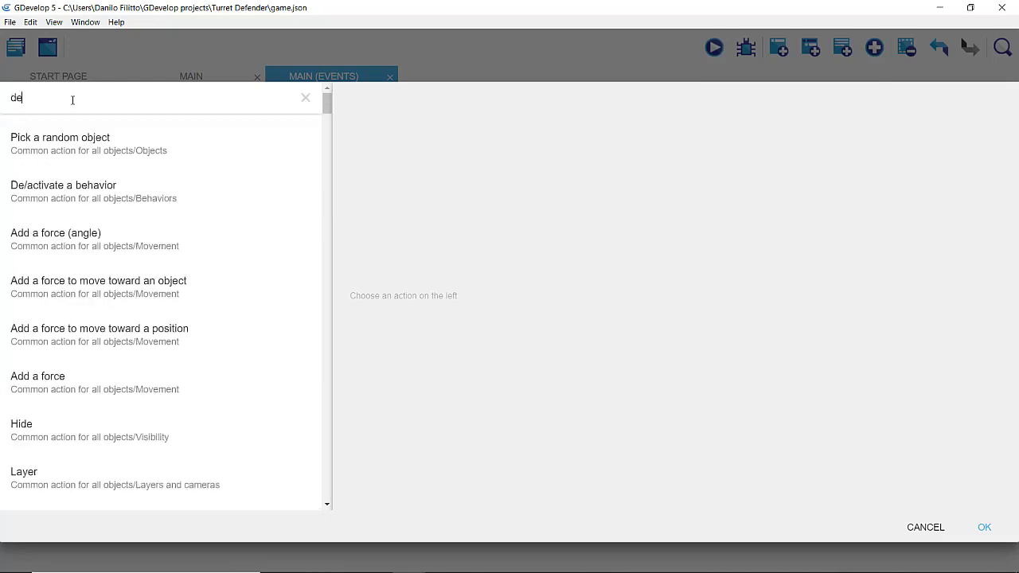
text(le)
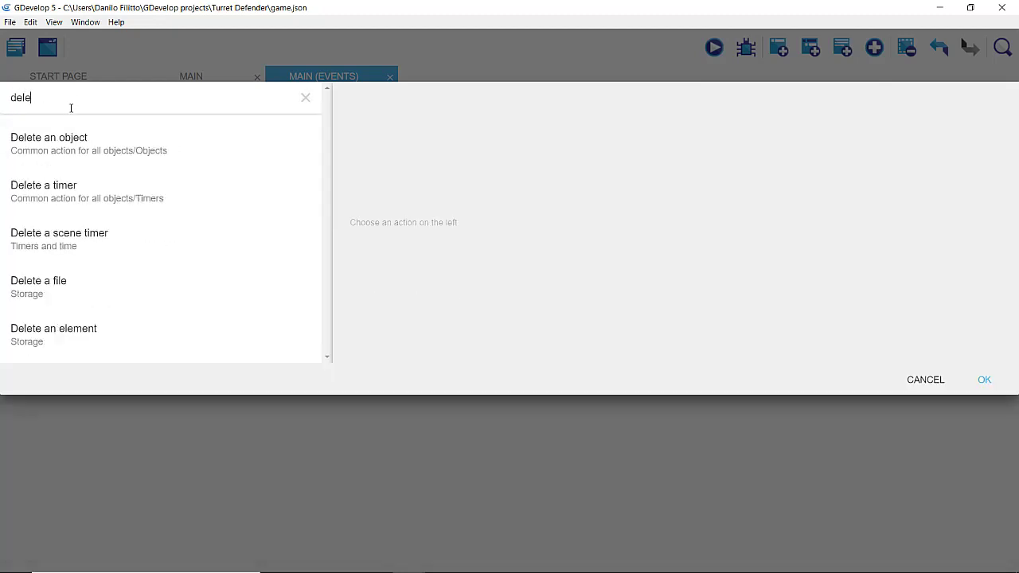
click(61, 144)
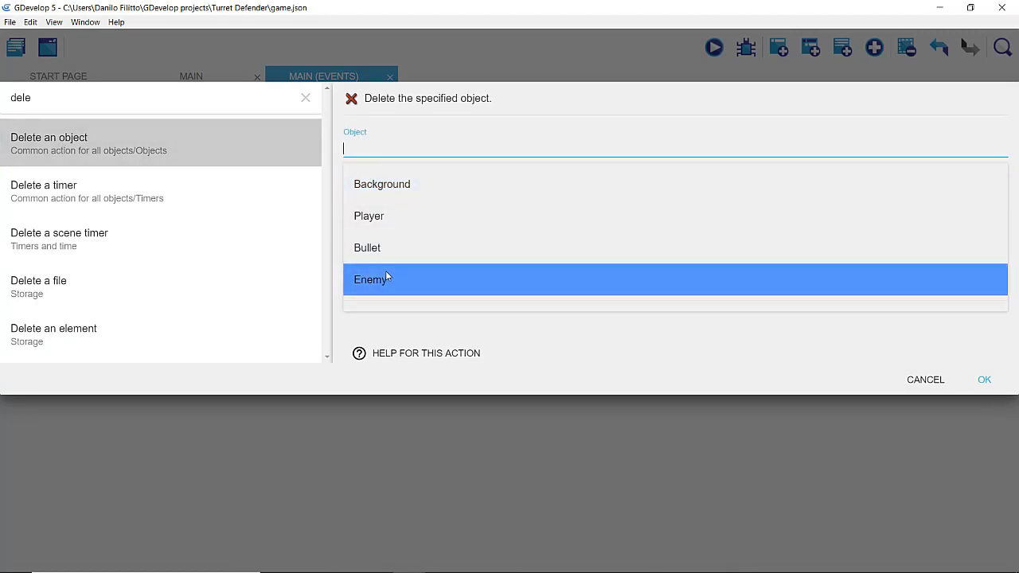
click(378, 251)
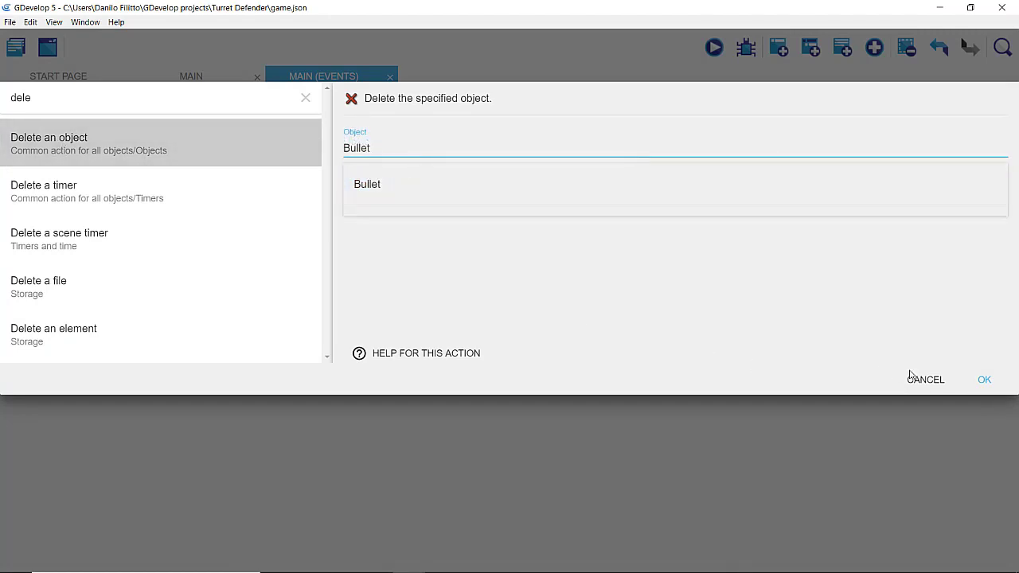
click(984, 380)
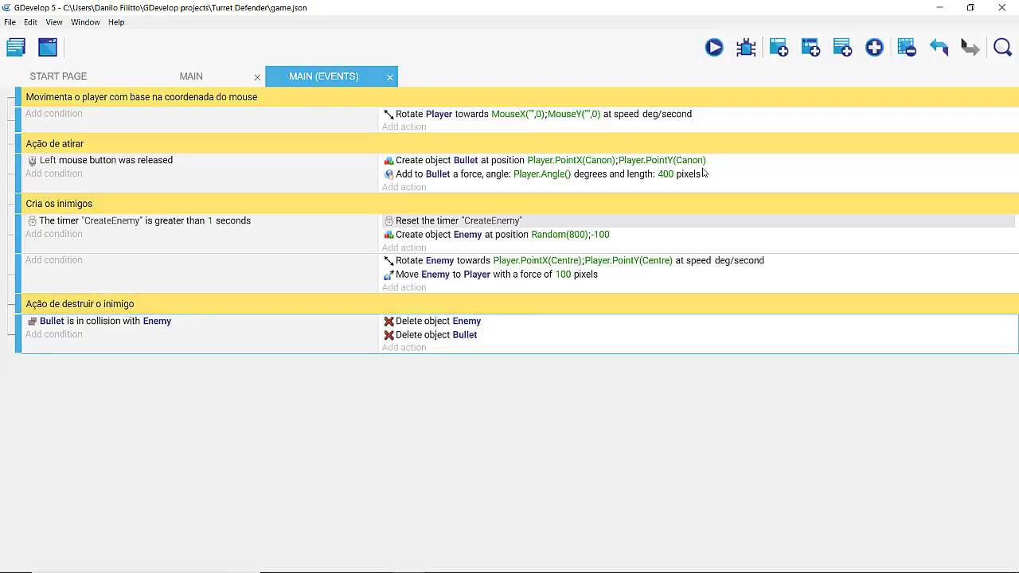
Preview the game and shoot enemy tanks to confirm they're destroyed, then return to the MAIN scene.
click(714, 50)
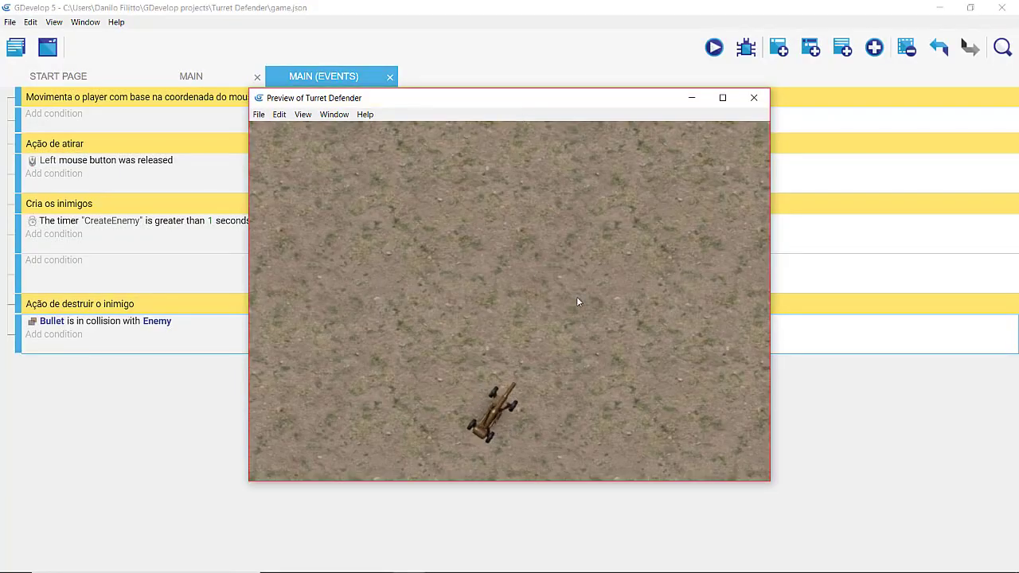
click(567, 295)
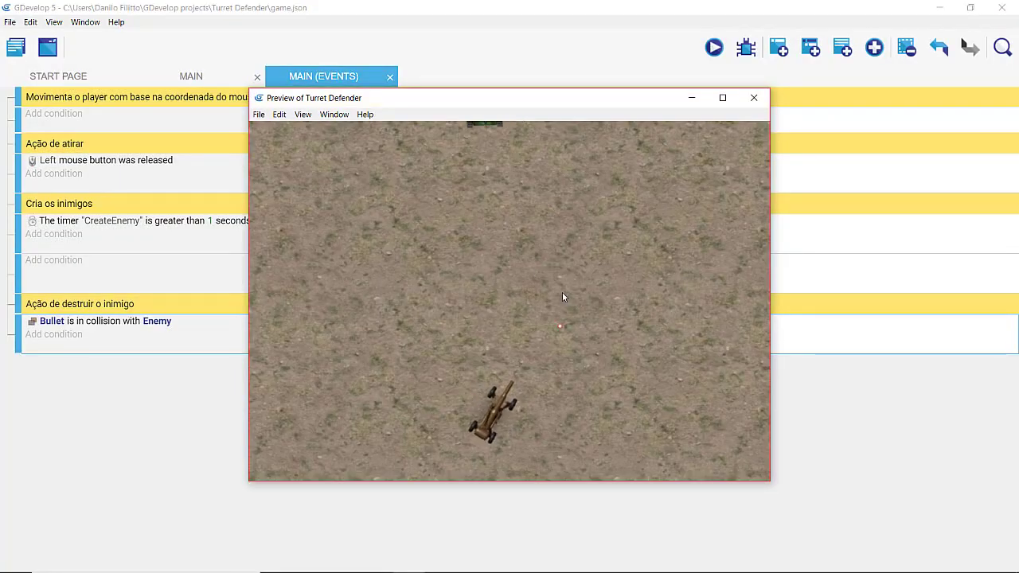
click(493, 237)
click(579, 201)
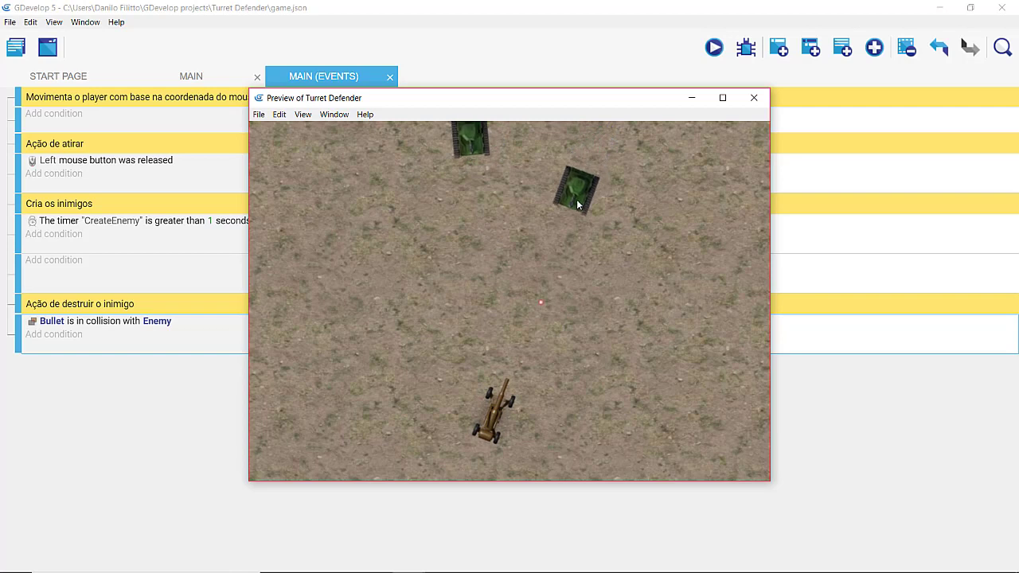
click(491, 209)
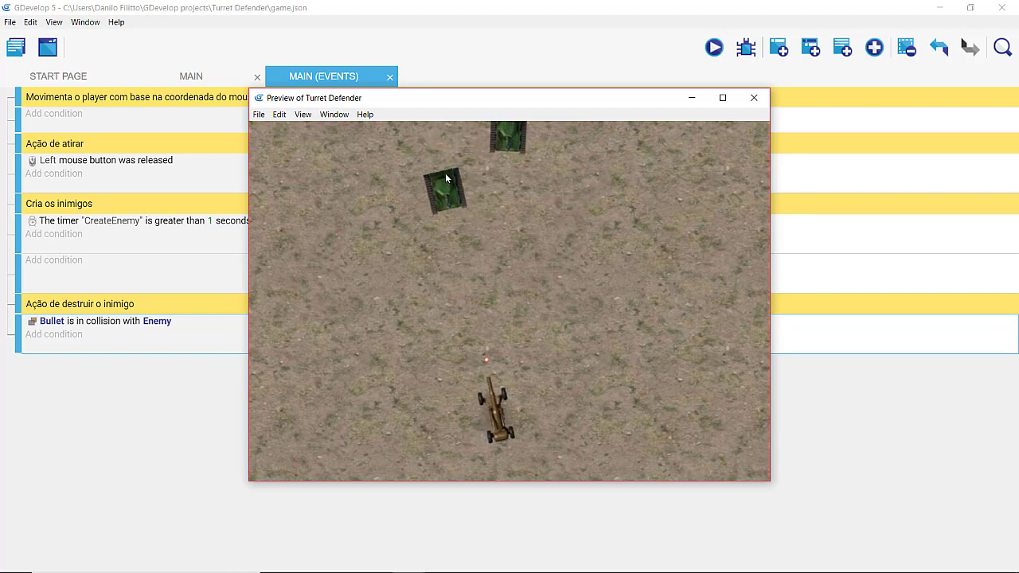
click(445, 172)
click(502, 177)
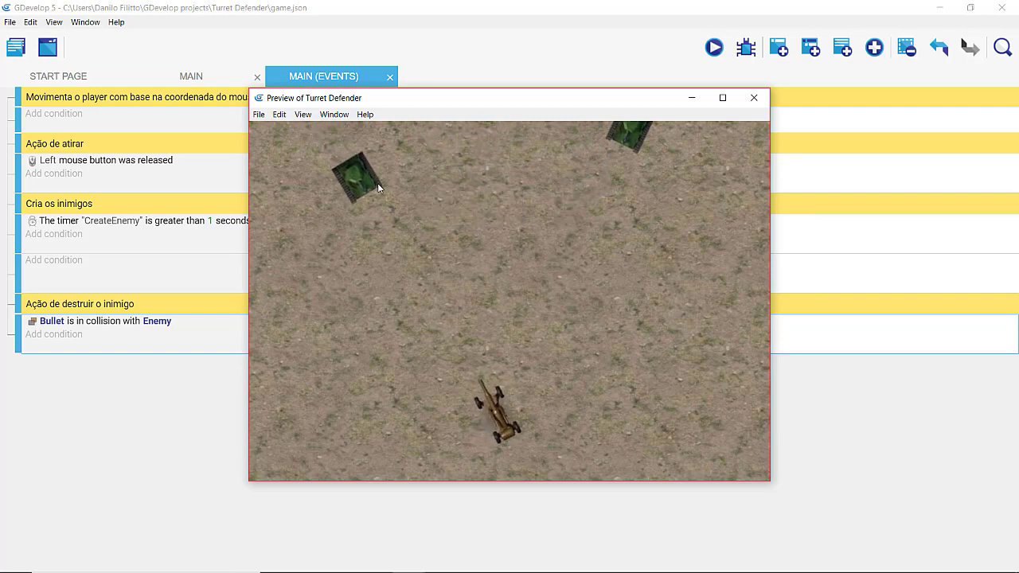
click(377, 183)
click(563, 203)
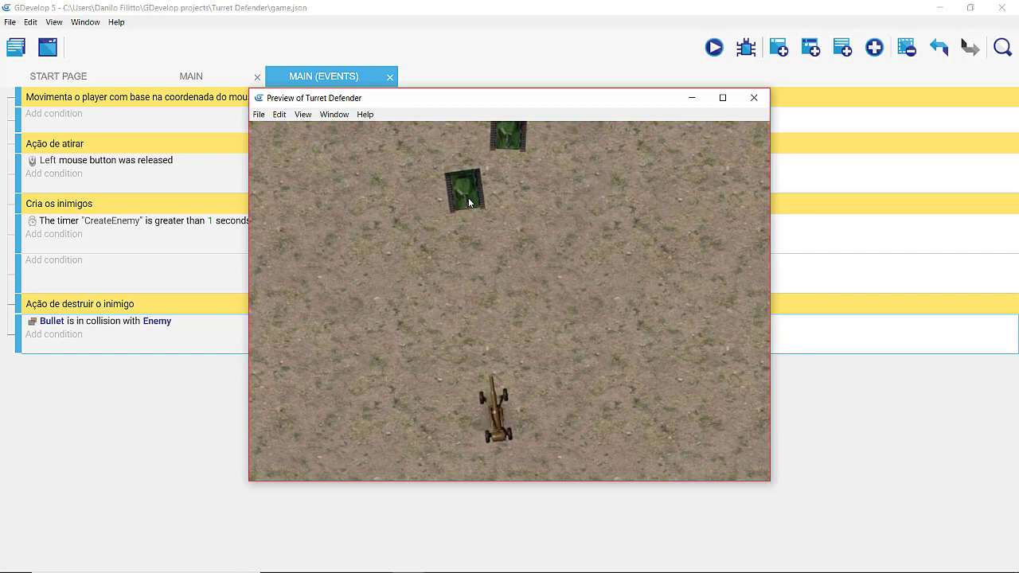
click(468, 197)
click(500, 180)
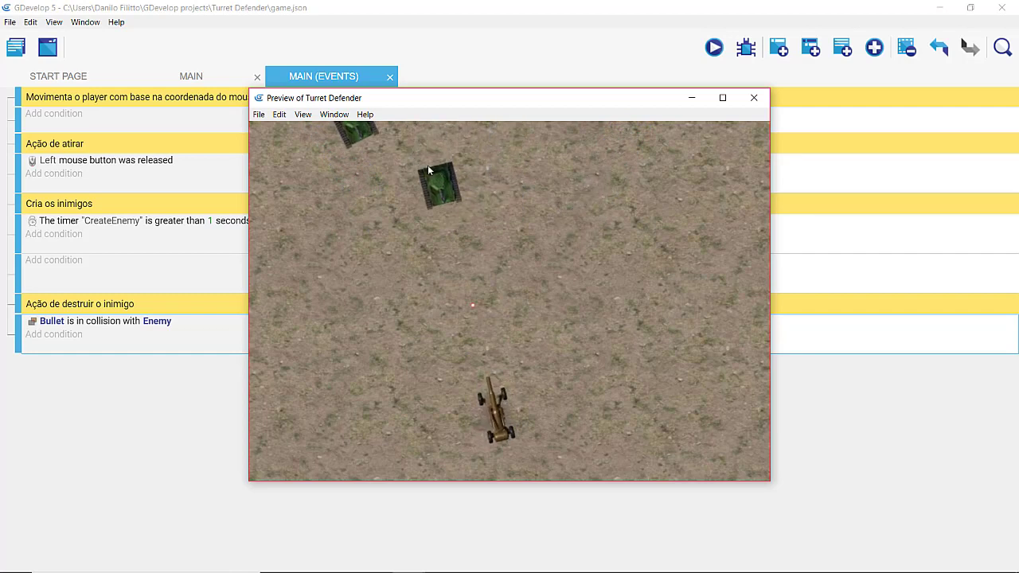
click(428, 165)
click(393, 168)
click(480, 167)
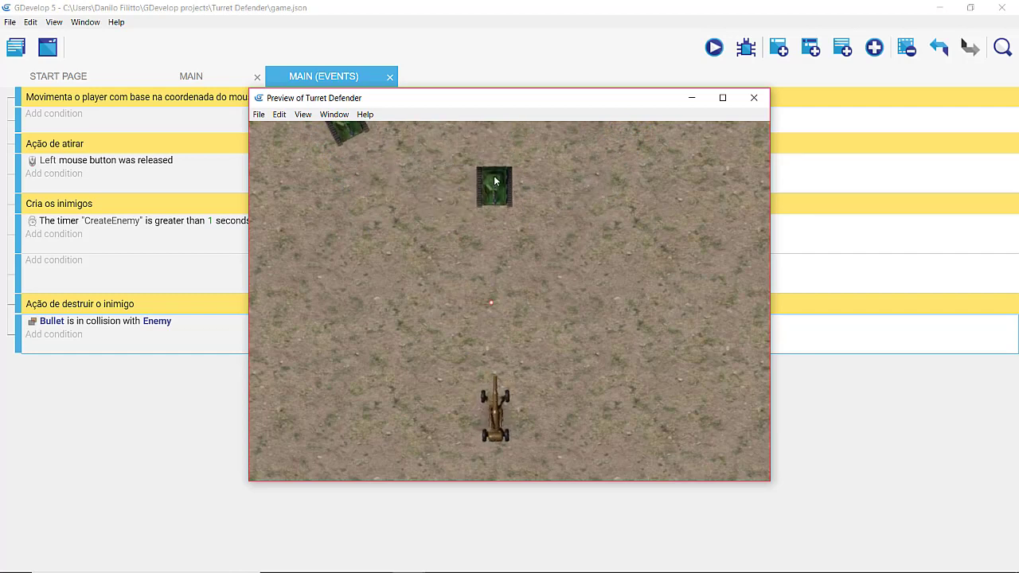
click(370, 169)
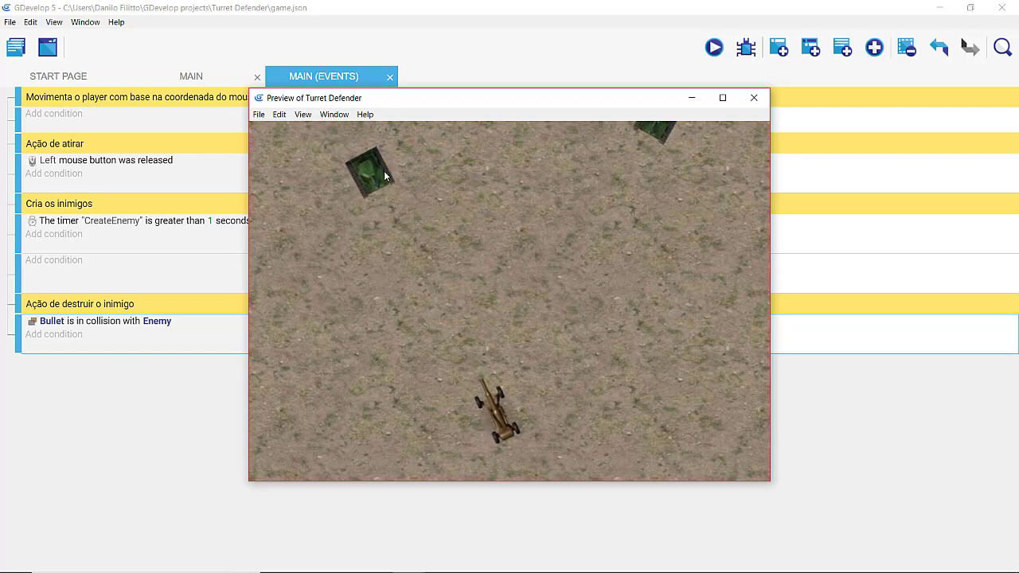
click(574, 206)
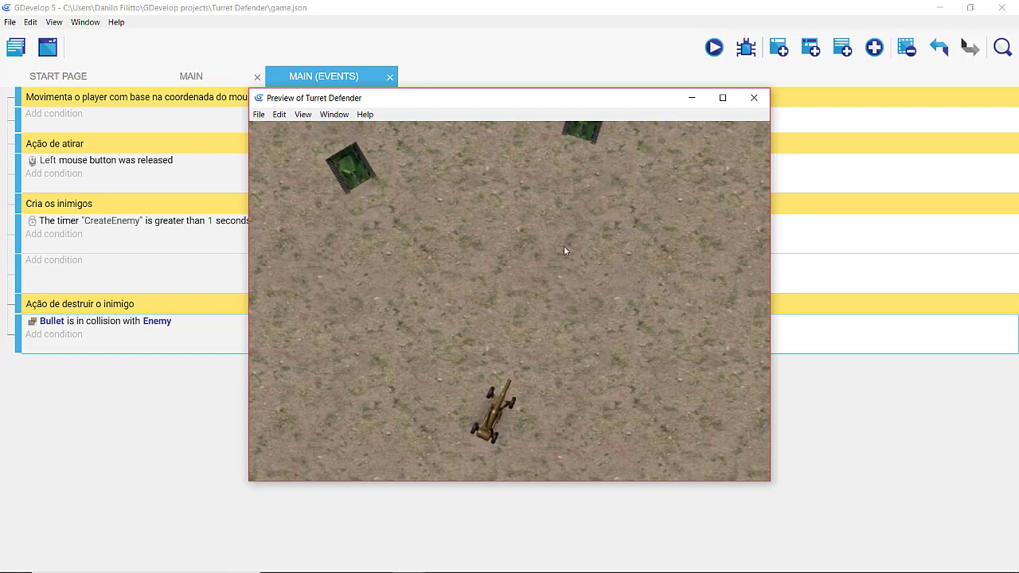
click(560, 196)
click(556, 197)
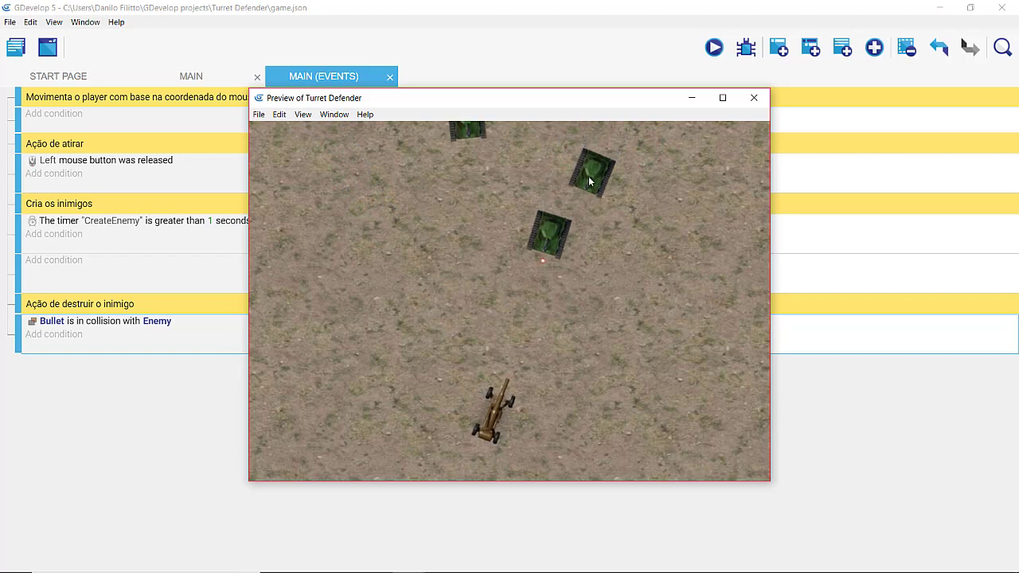
click(475, 172)
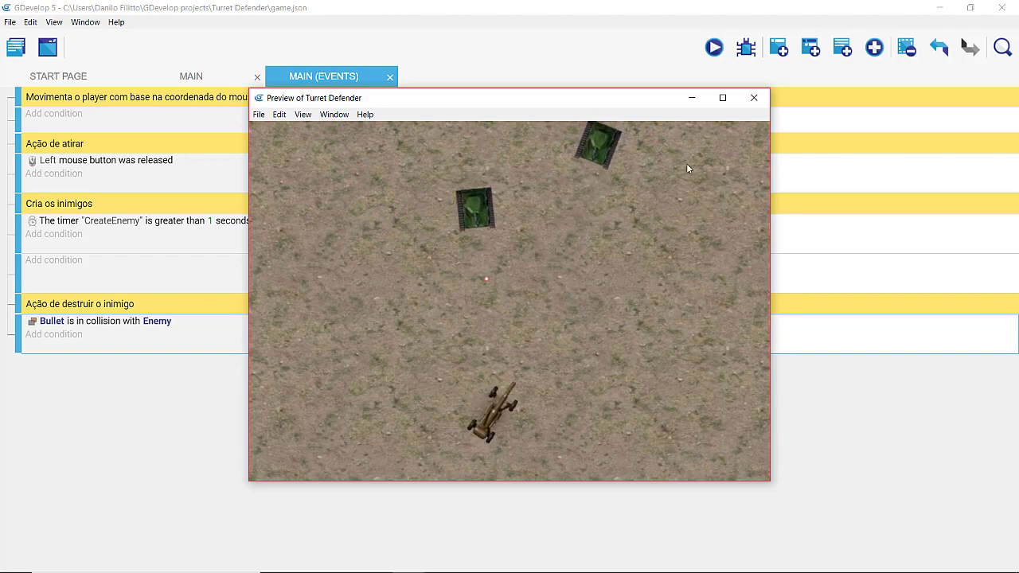
click(754, 97)
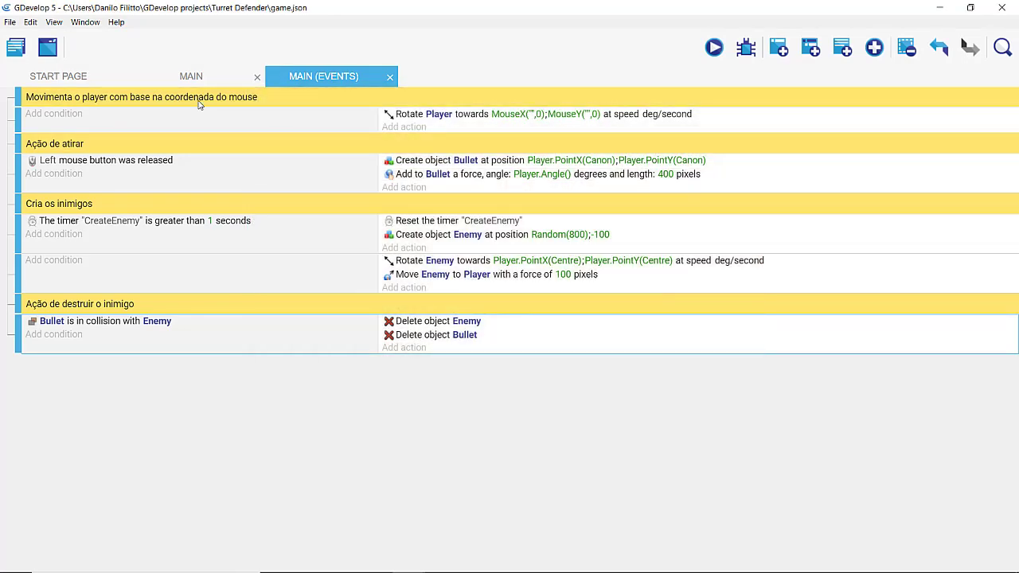
click(195, 76)
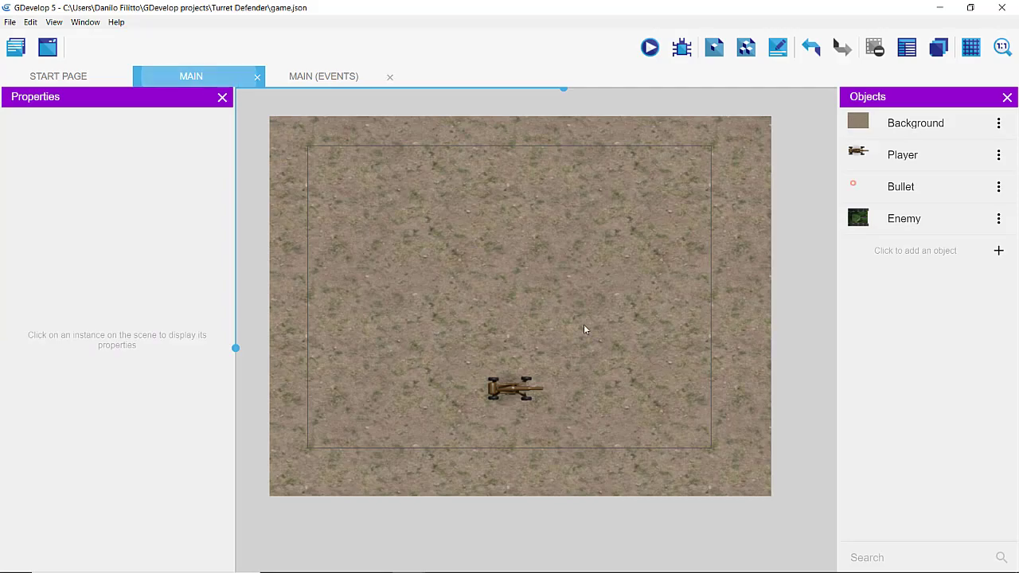
Create a Sprite object renamed from NewObject to Explosion and add an empty Animation #0.
click(995, 253)
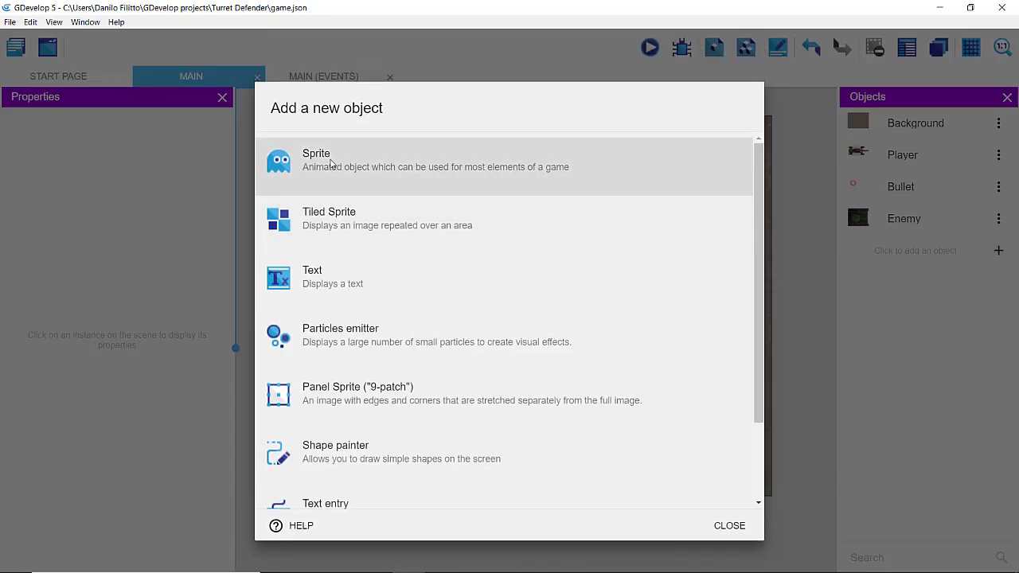
click(334, 163)
click(404, 284)
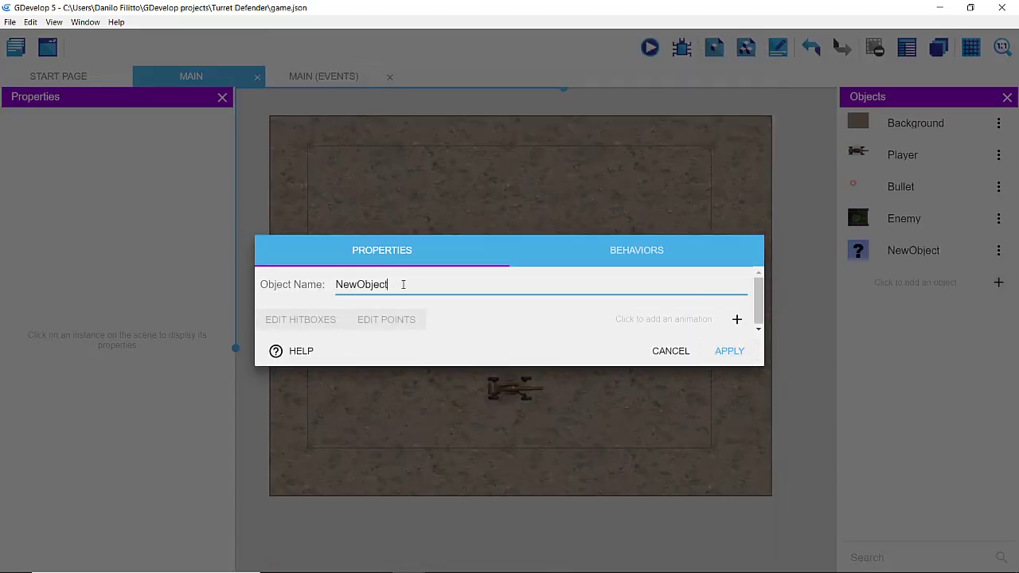
drag(404, 285, 338, 285)
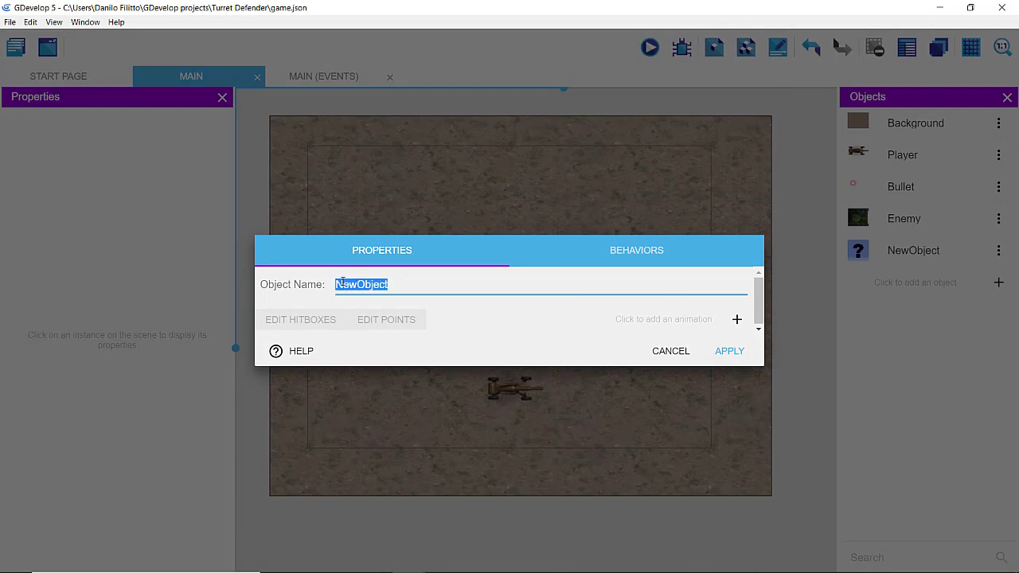
text(Explosion)
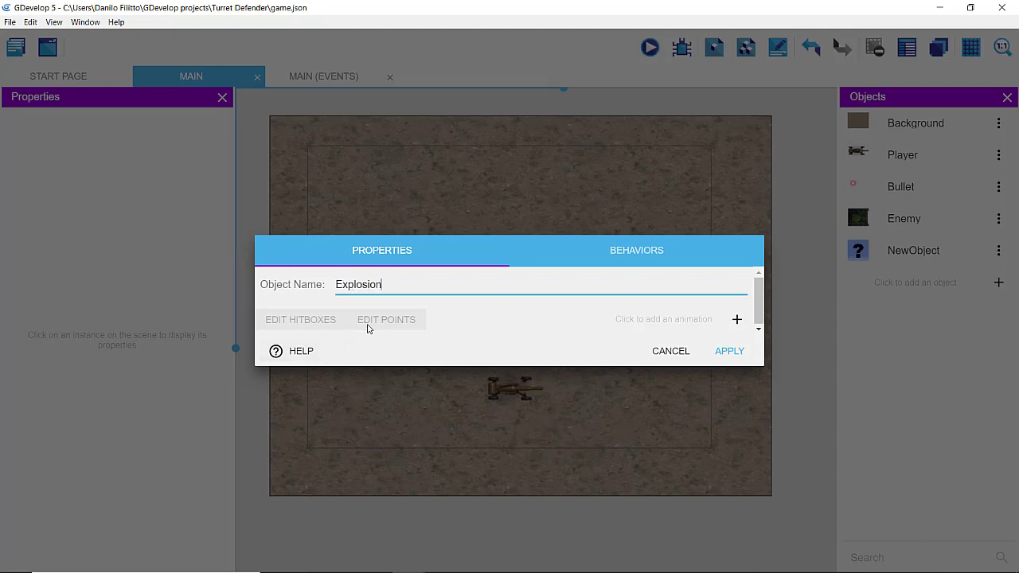
click(736, 321)
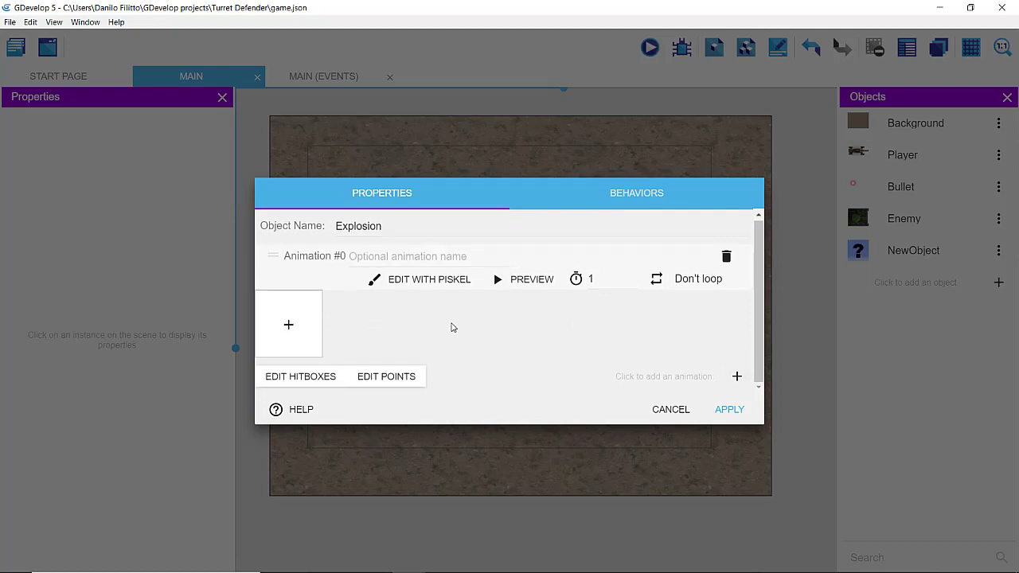
Load Explosion_Sequence_A frames 1–27 from the Sprites folder into Animation #0.
click(293, 328)
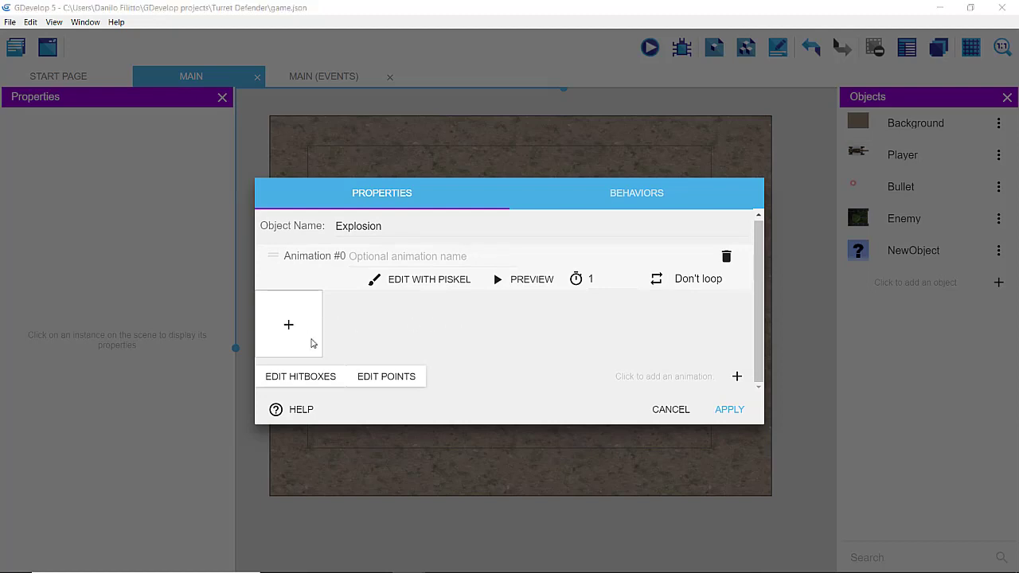
double_click(180, 109)
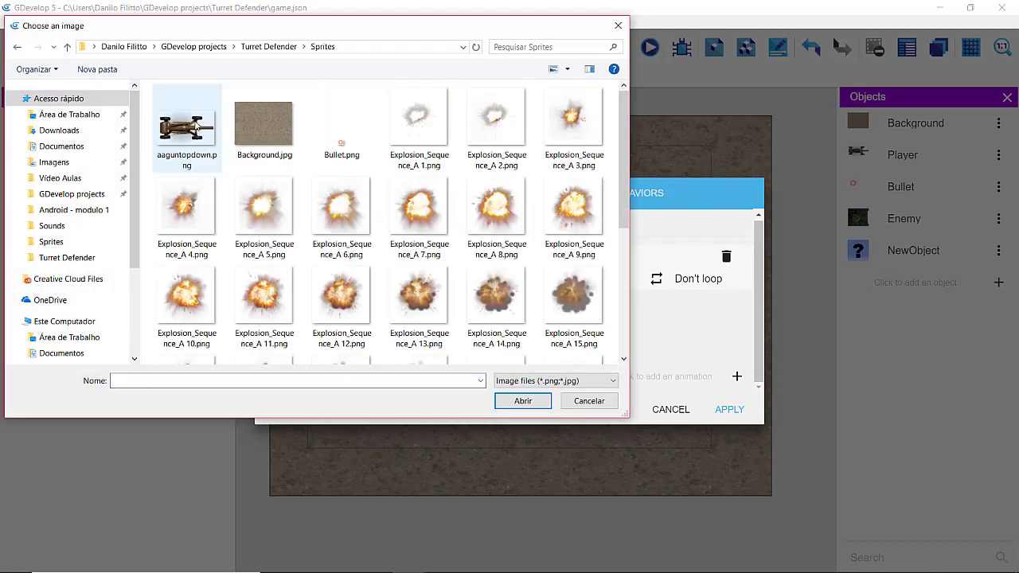
click(419, 136)
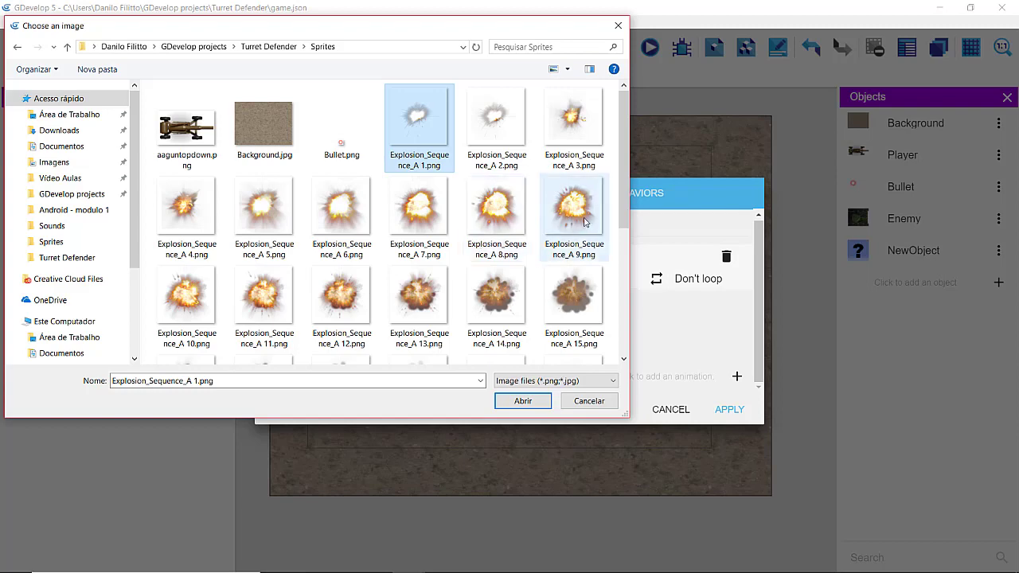
drag(619, 185, 619, 285)
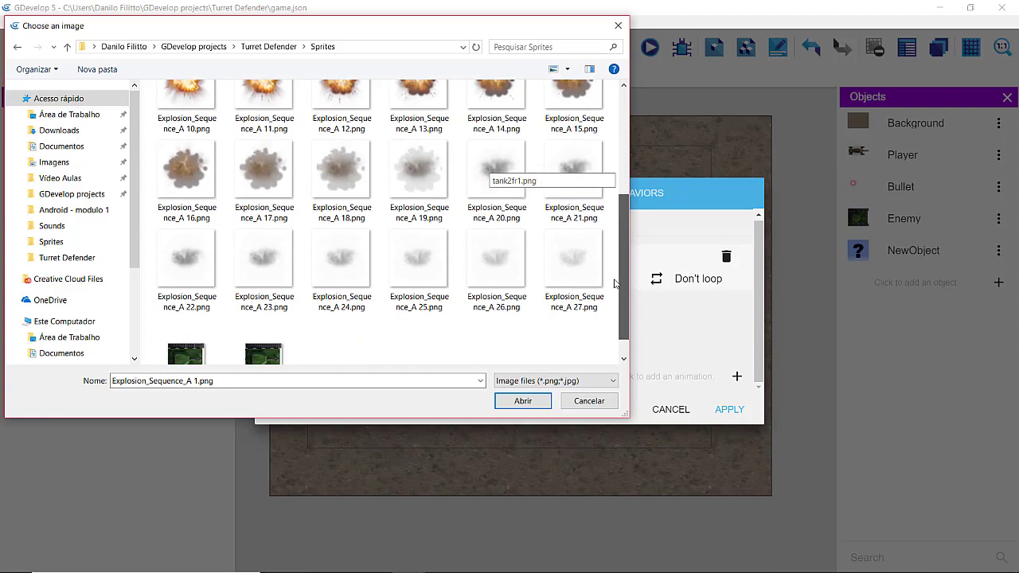
shift+click(546, 273)
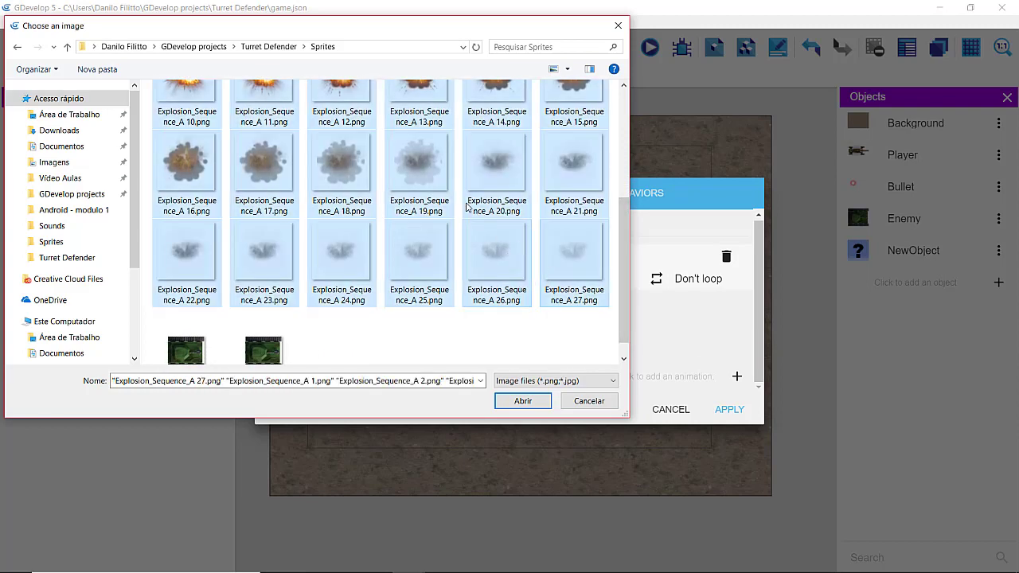
scroll(446, 183, up, 5)
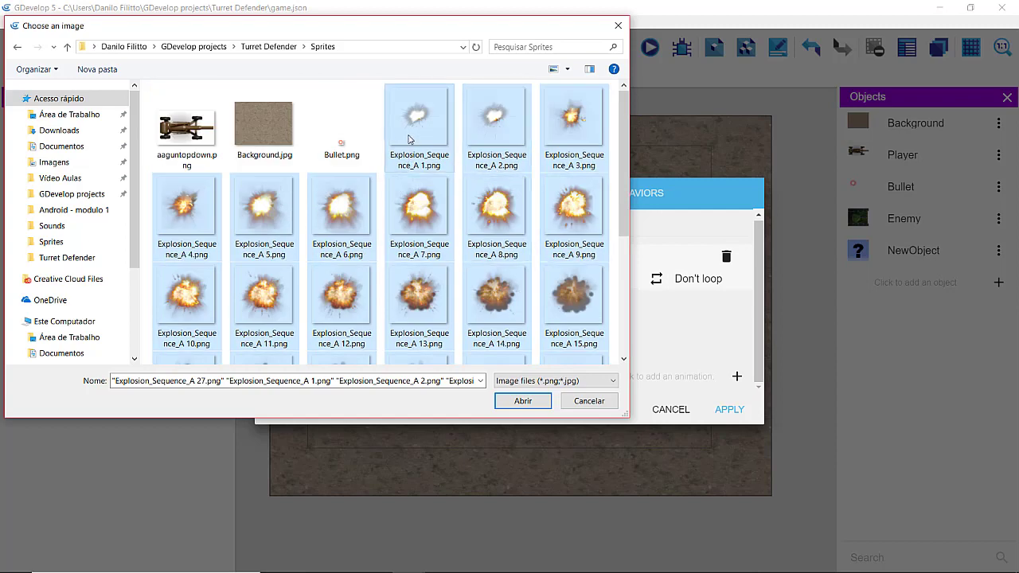
scroll(438, 183, down, 5)
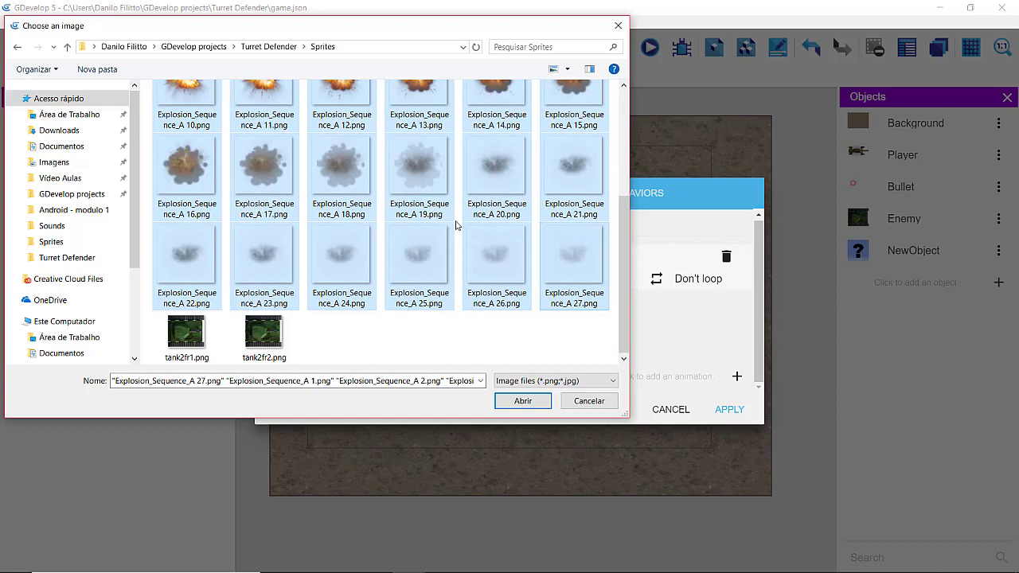
click(532, 402)
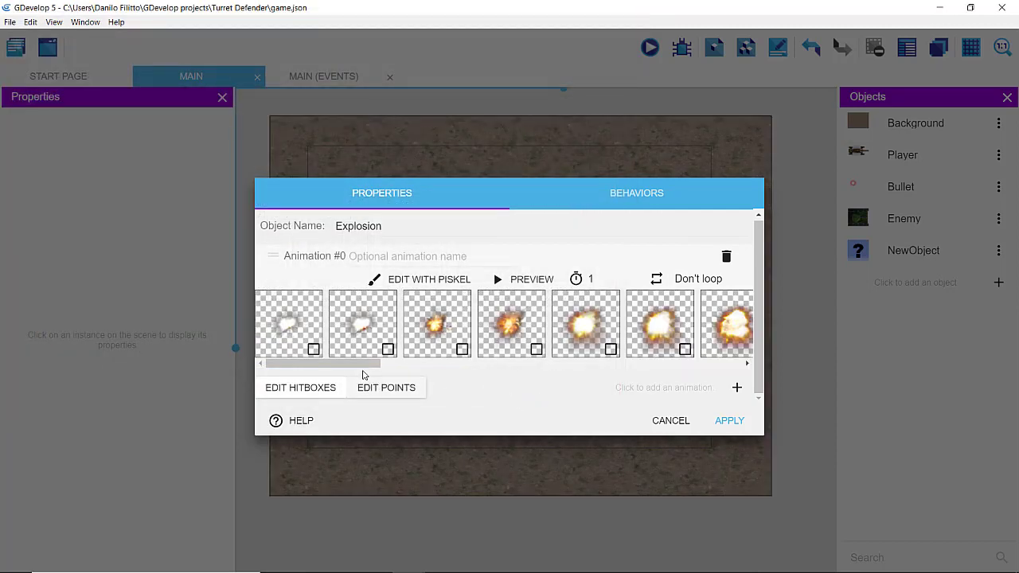
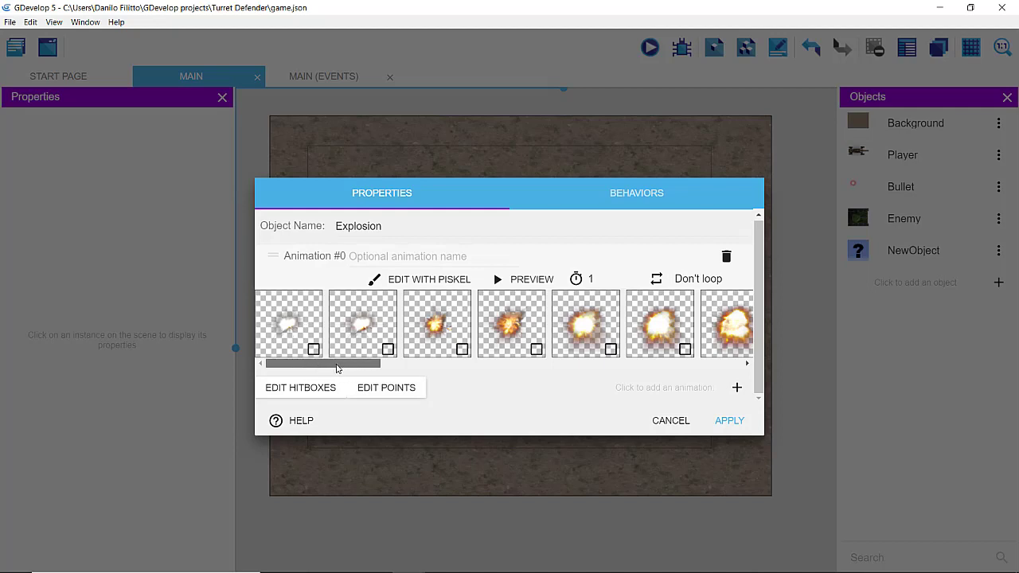
Review the explosion animation frames and apply the settings to save the Explosion sprite.
mouse_move(337, 368)
mouse_down()
mouse_move(733, 373)
mouse_move(588, 370)
mouse_up()
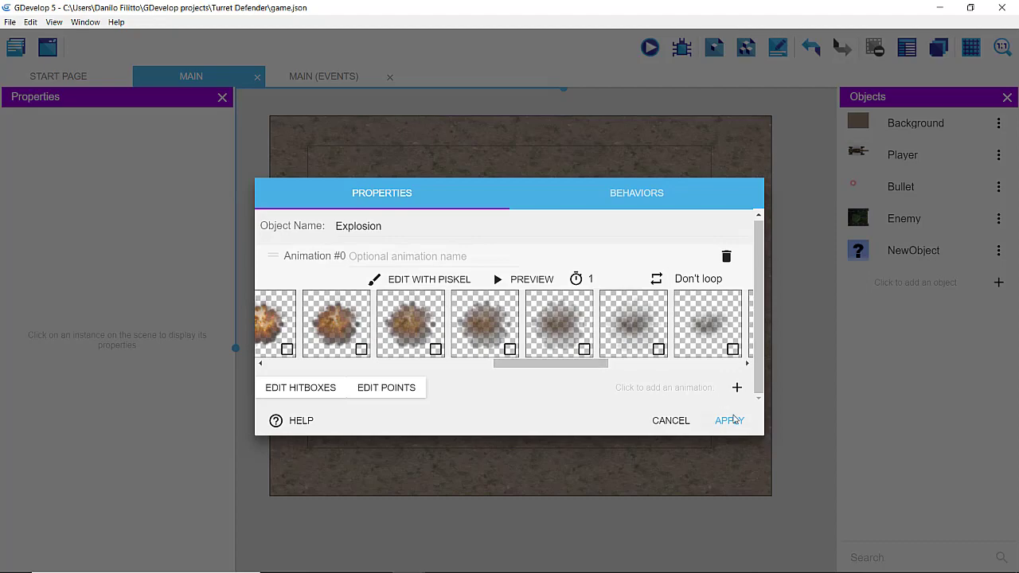
click(729, 420)
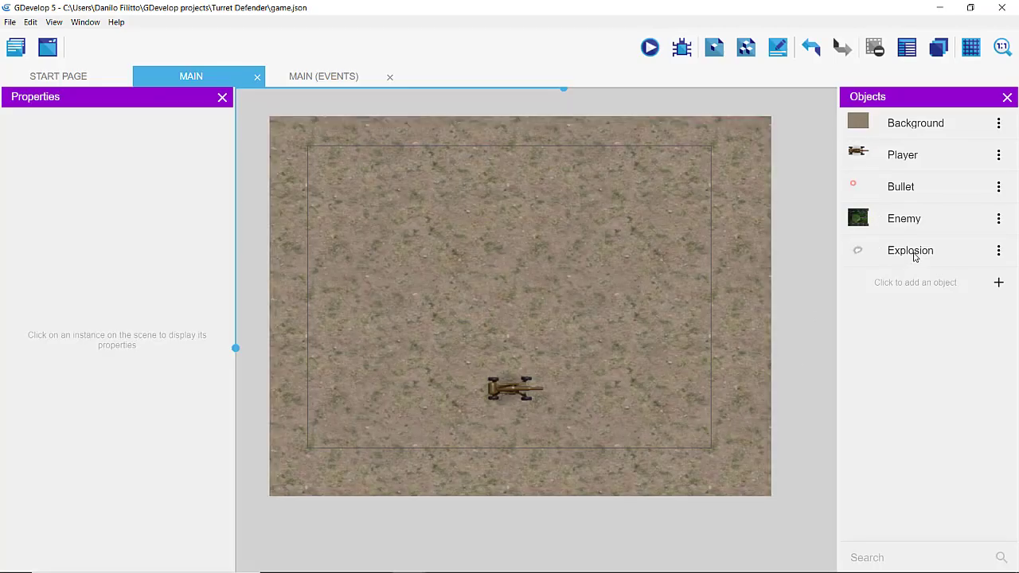
Place an Explosion instance beside the cannon and preview the game to watch it animate.
drag(914, 255, 497, 302)
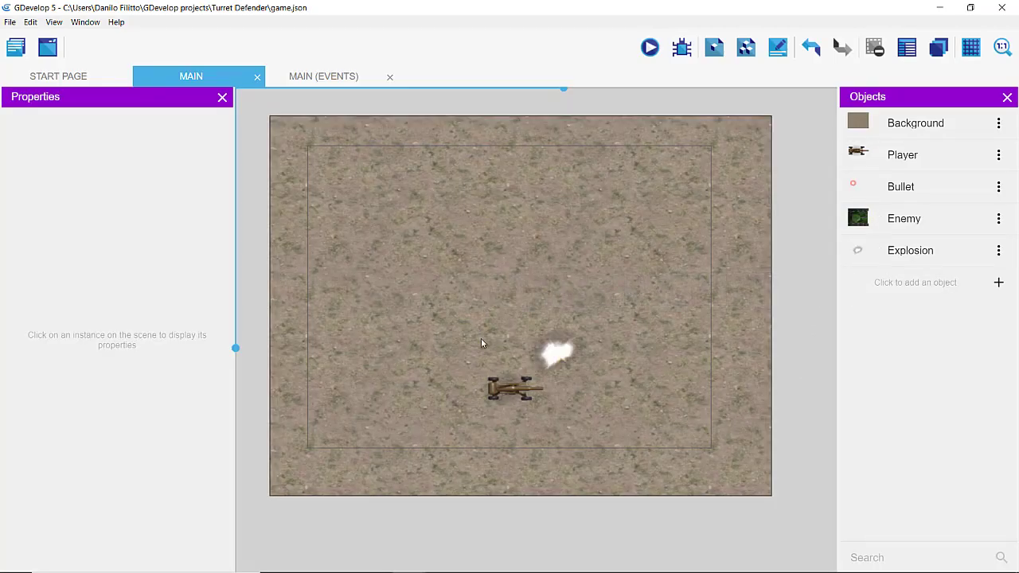
click(651, 49)
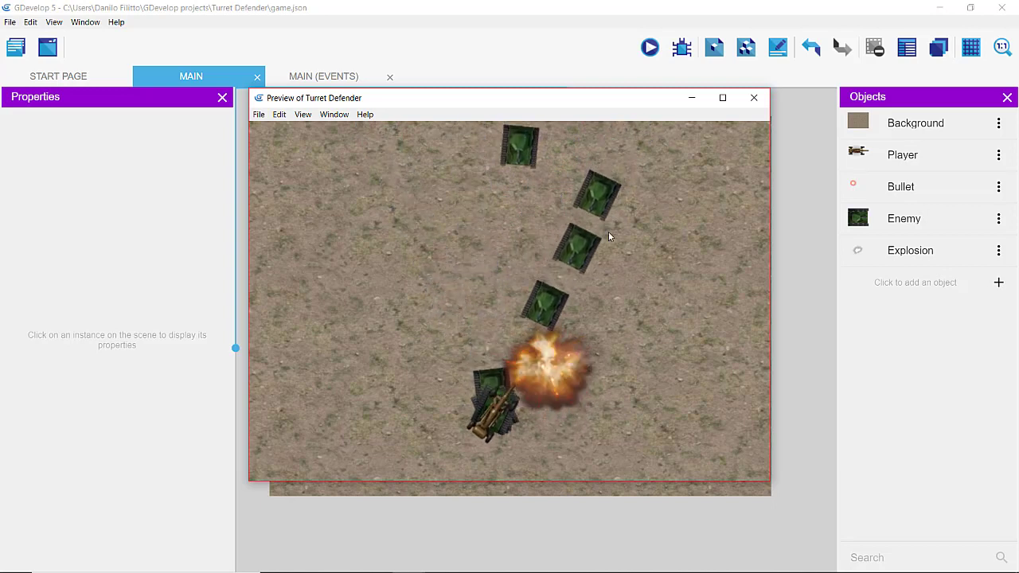
click(754, 97)
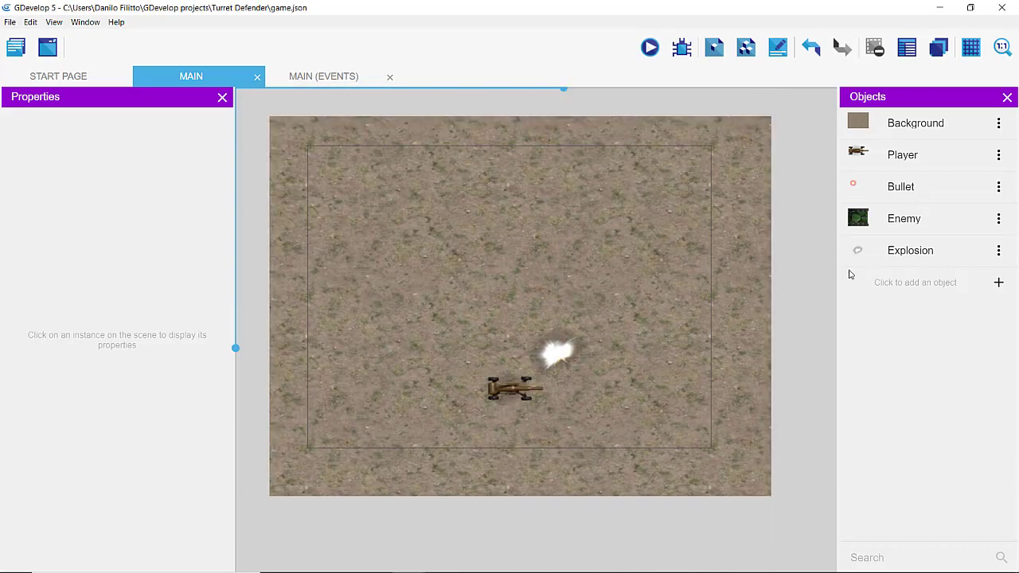
Change the Explosion animation's frame time from 1 to 0.3 seconds and preview the game.
double_click(919, 256)
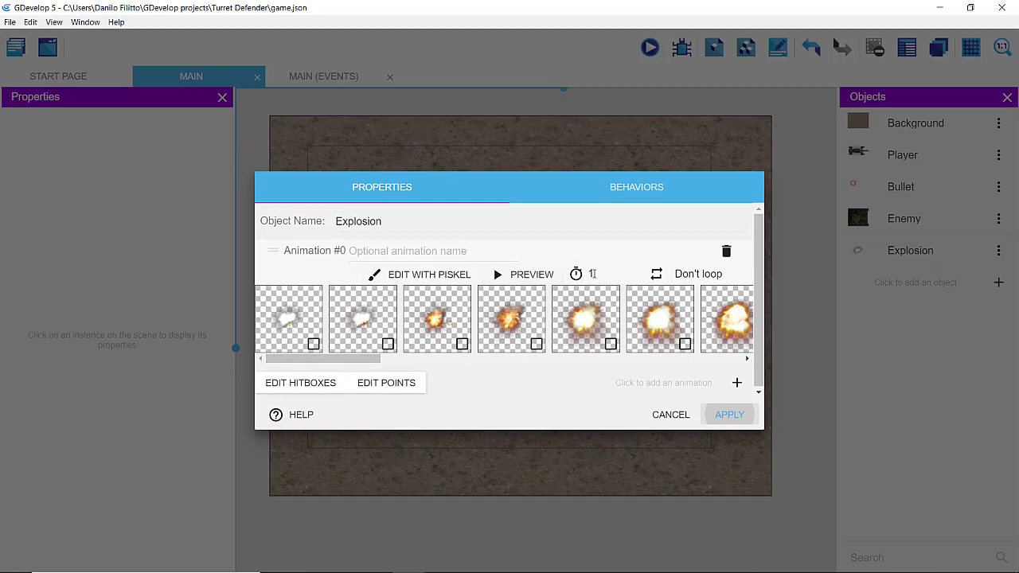
click(592, 274)
text(0.3)
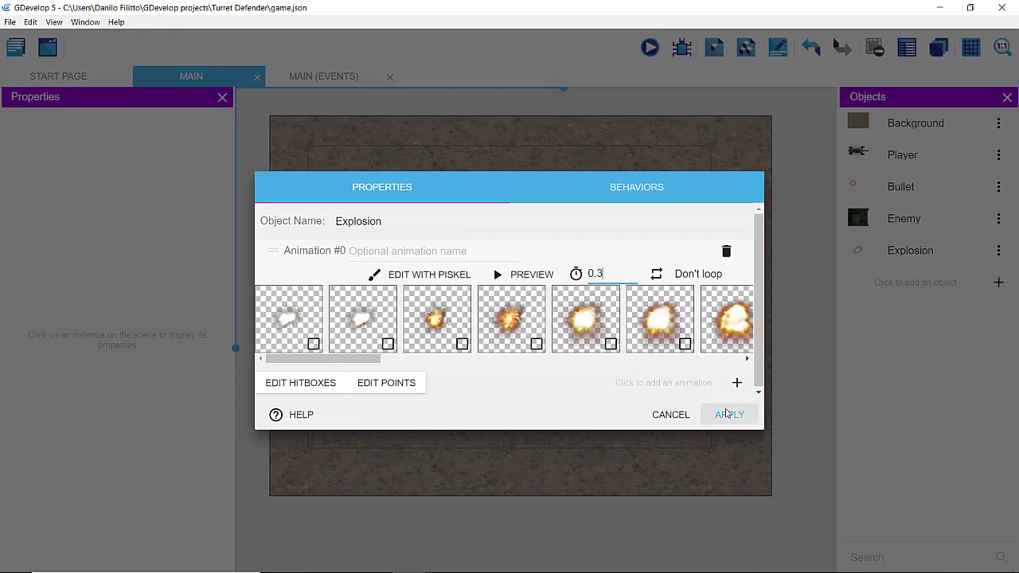
click(726, 413)
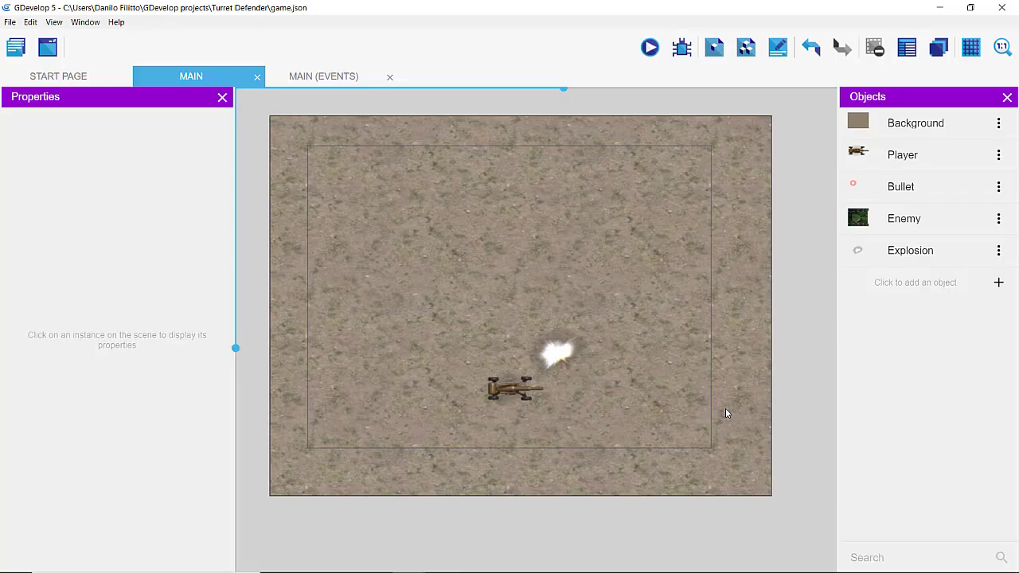
click(650, 49)
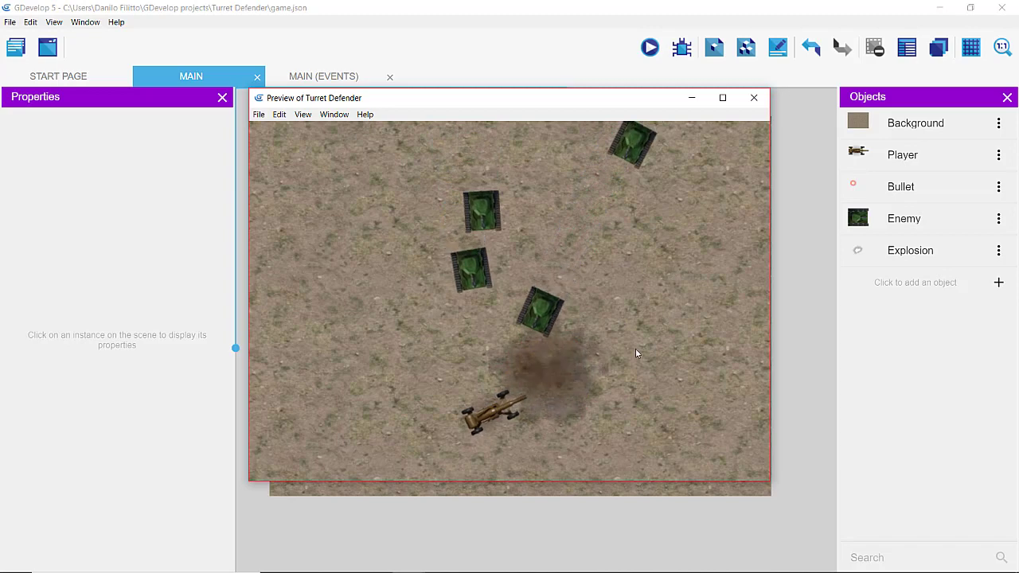
Lower the Explosion animation's frame time further and rerun the game preview.
click(754, 97)
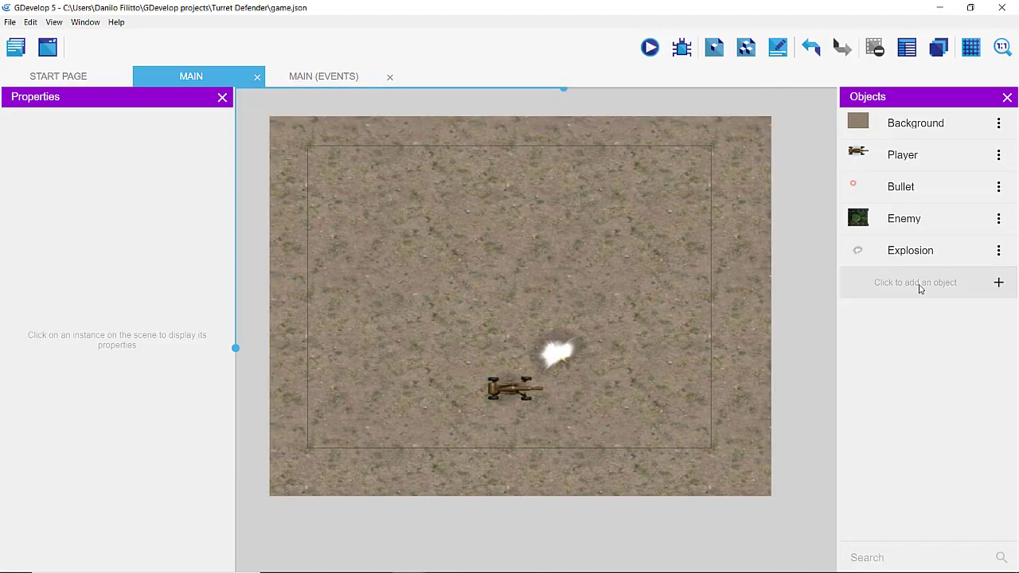
double_click(928, 253)
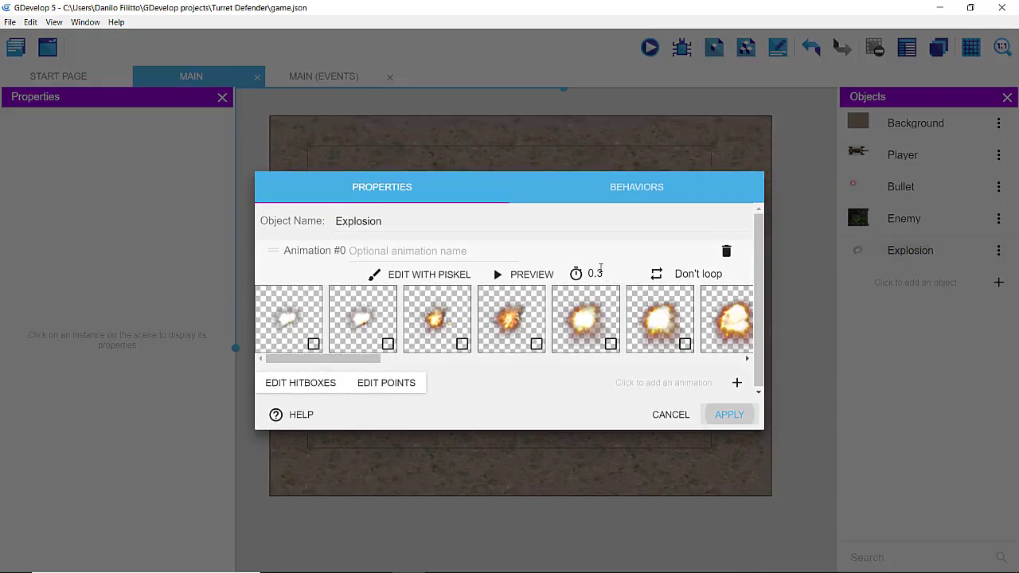
click(609, 273)
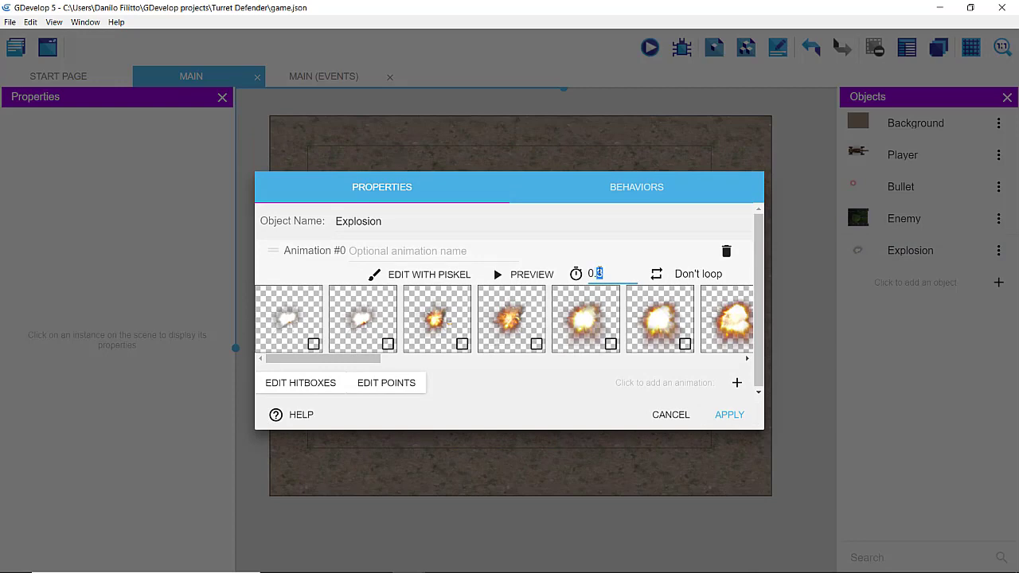
text(0.1)
click(722, 416)
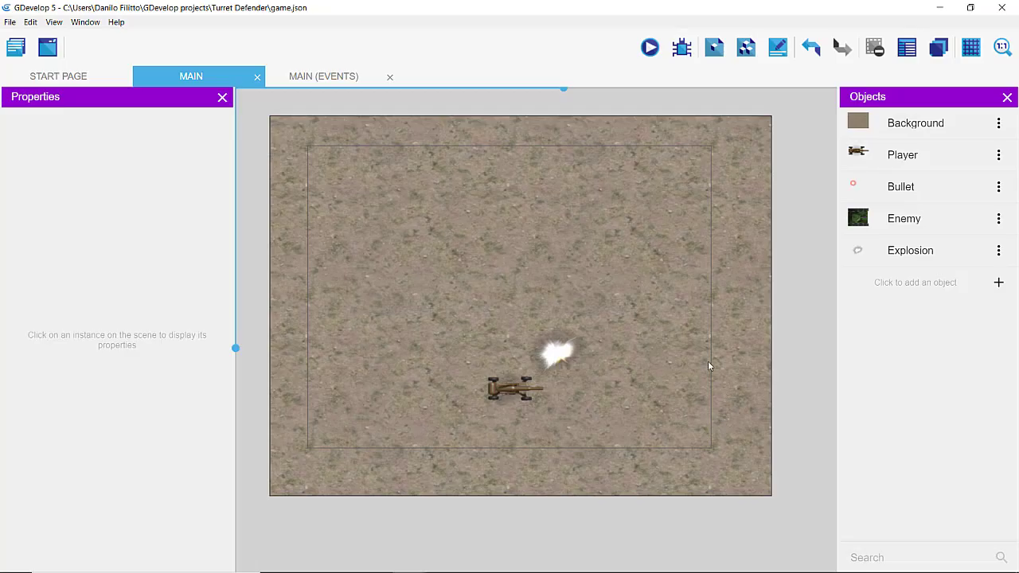
click(650, 47)
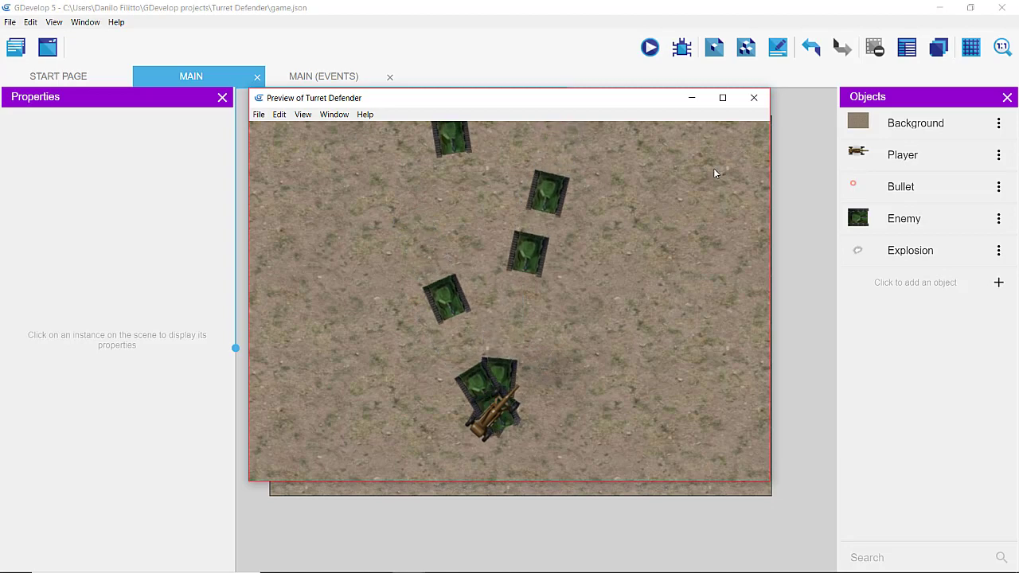
Close the preview and delete the test Explosion instance from the Main scene.
click(754, 97)
drag(558, 356, 677, 299)
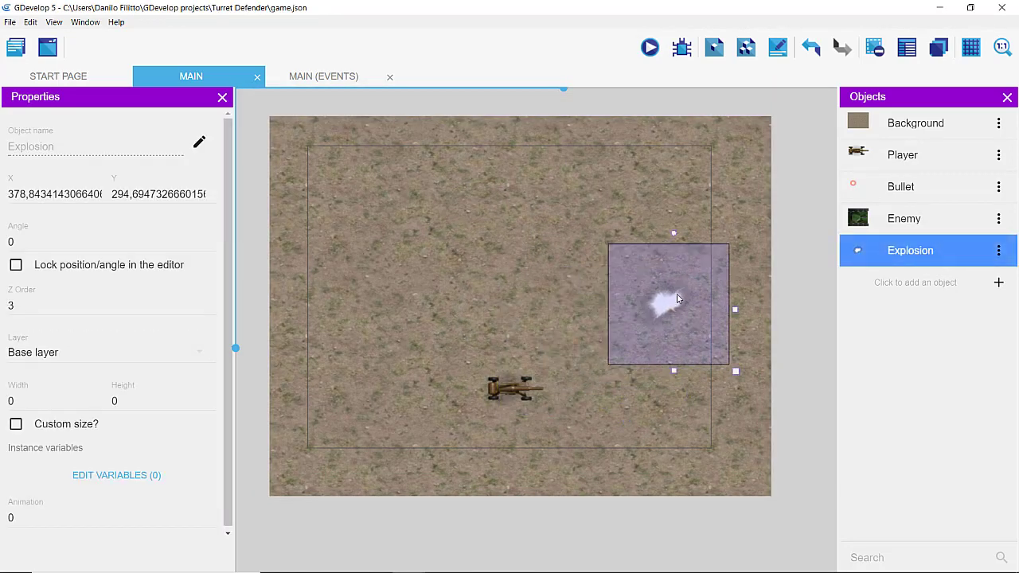
key(Delete)
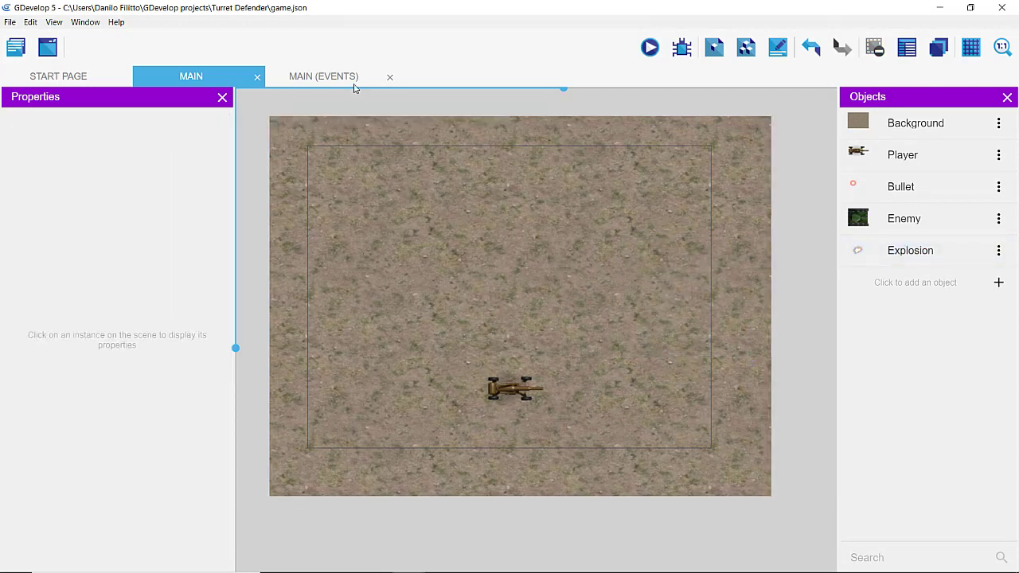
Add a Create an object action for Explosion to the bullet-hits-enemy event.
click(315, 74)
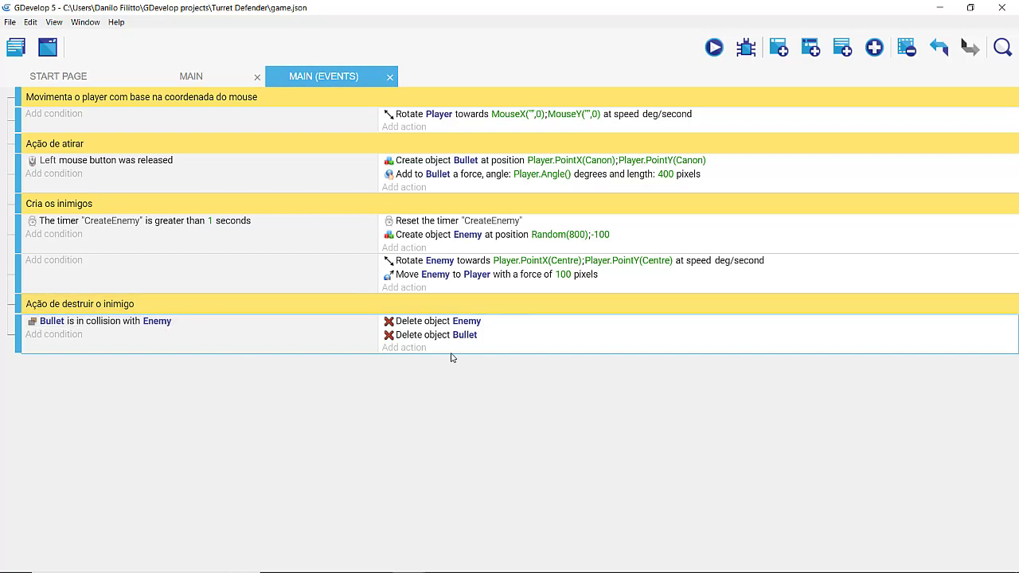
click(405, 348)
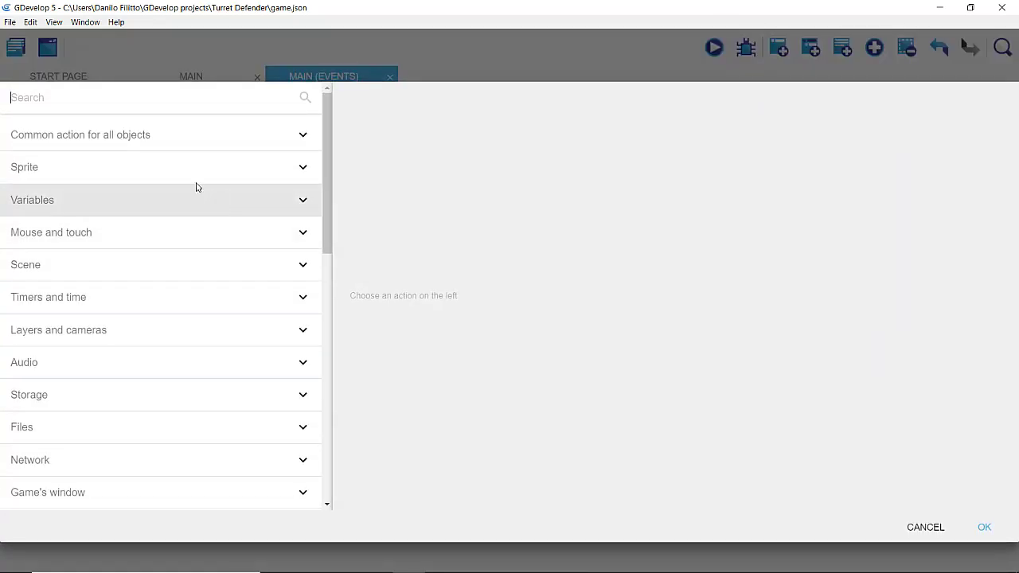
click(132, 137)
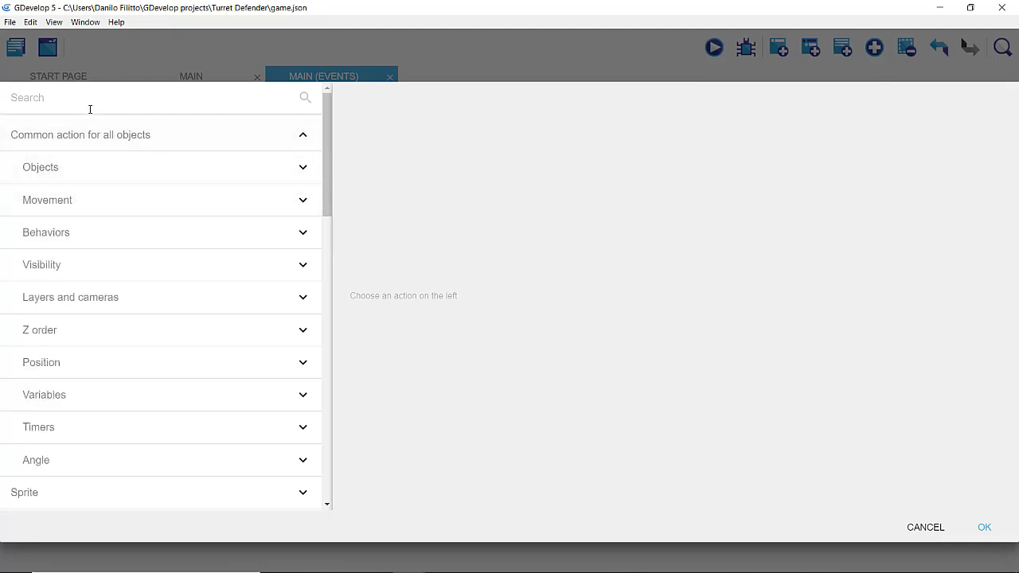
text(cre)
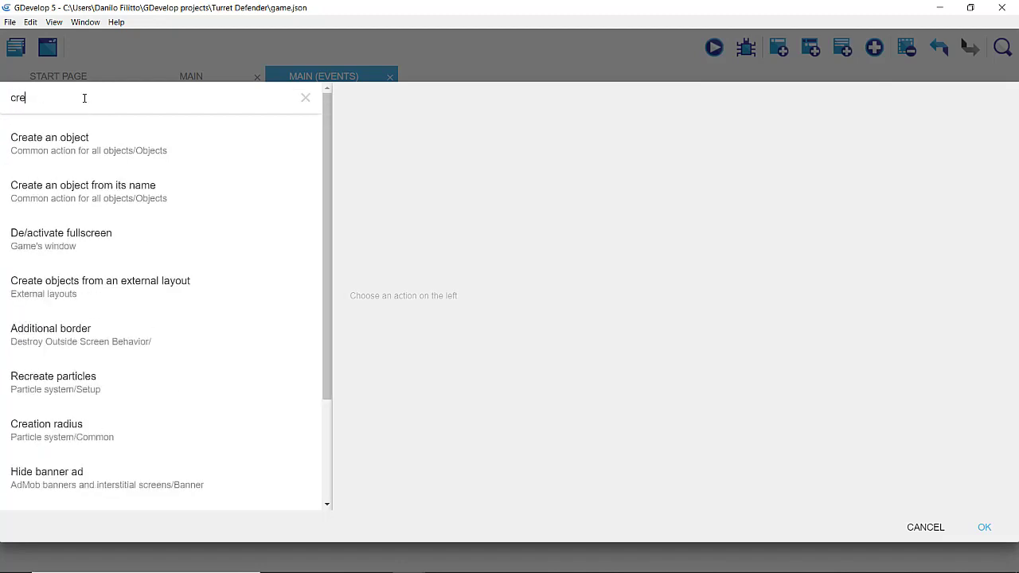
click(220, 159)
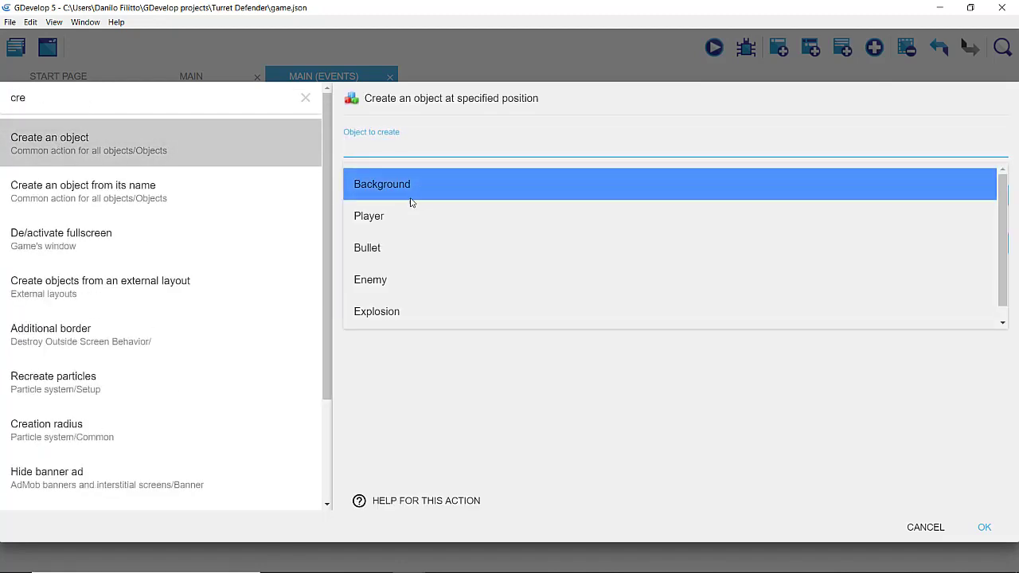
click(376, 313)
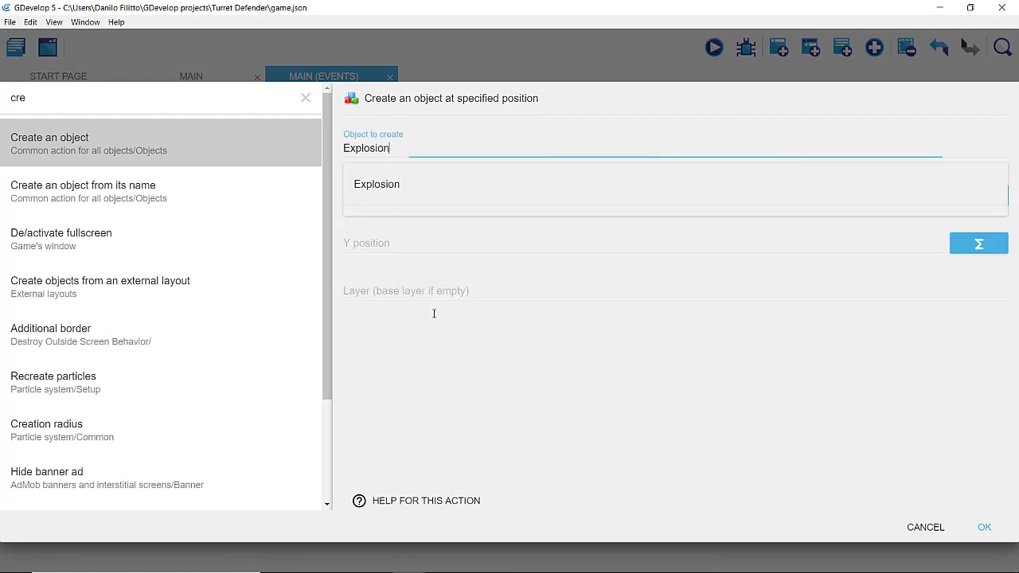
click(430, 377)
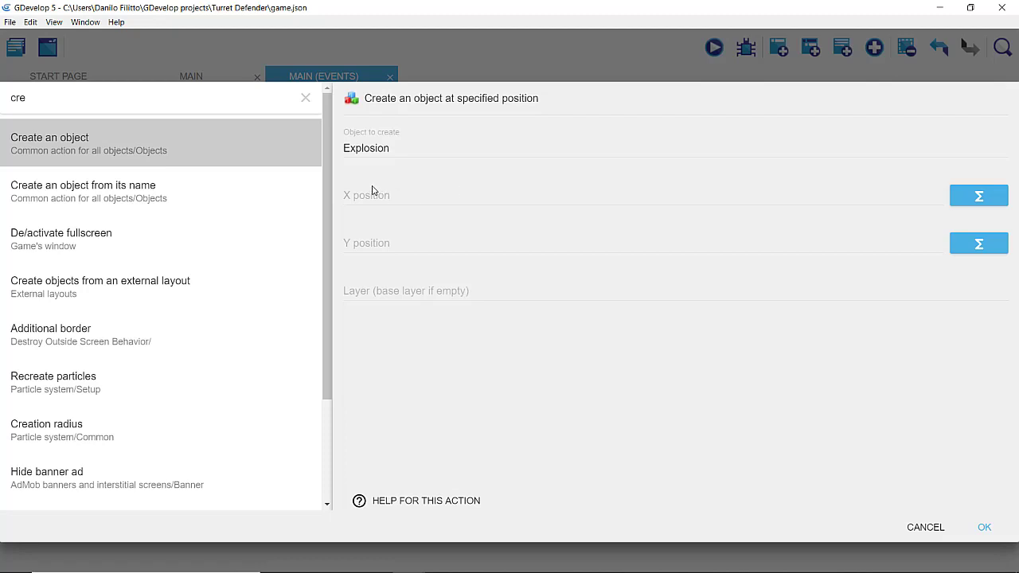
Set the Explosion's X position to Bullet.PointX(Centre) using the expression editor.
click(979, 196)
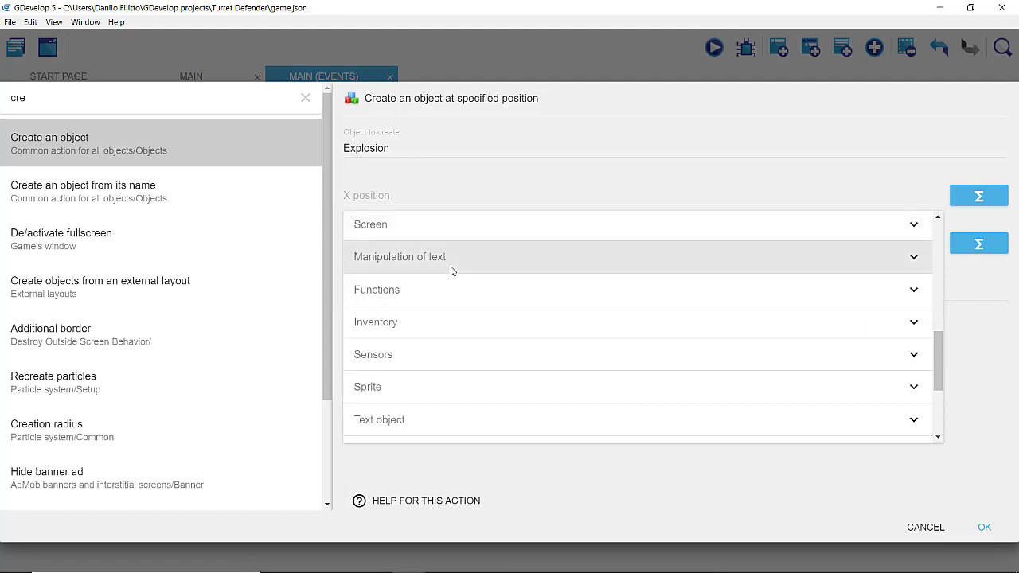
click(411, 390)
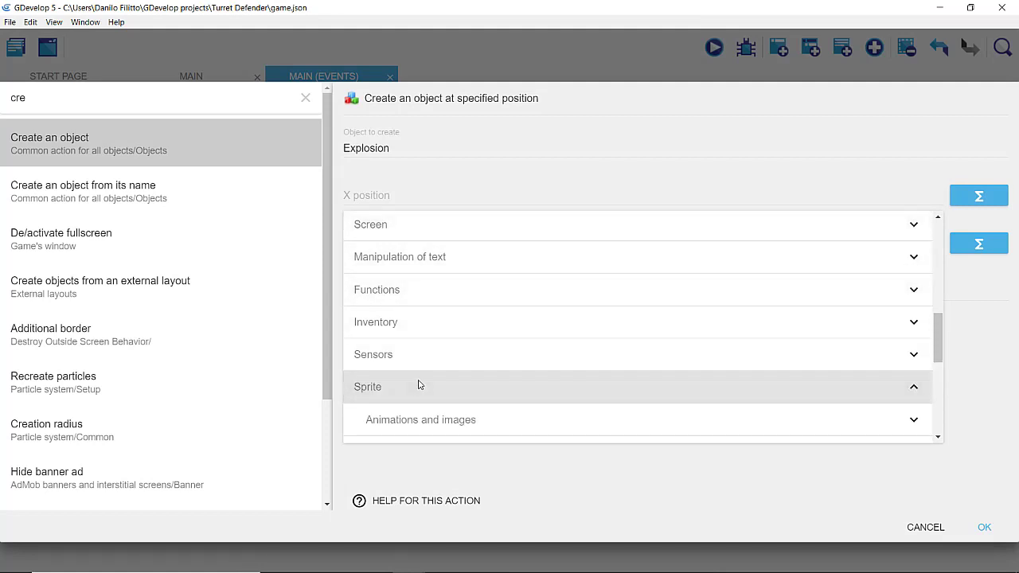
scroll(418, 385, down, 3)
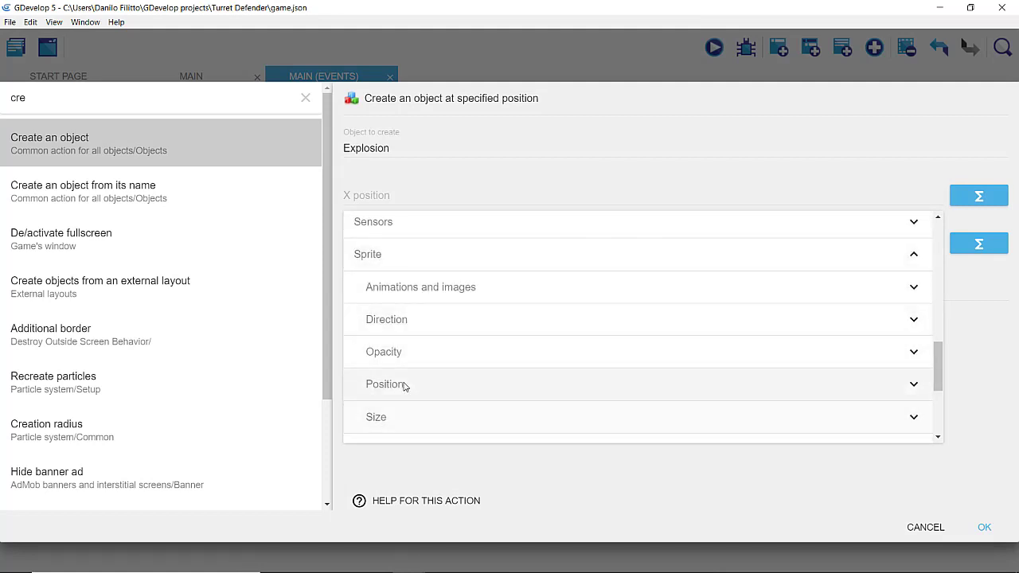
click(405, 386)
scroll(435, 387, down, 1)
scroll(437, 335, down, 2)
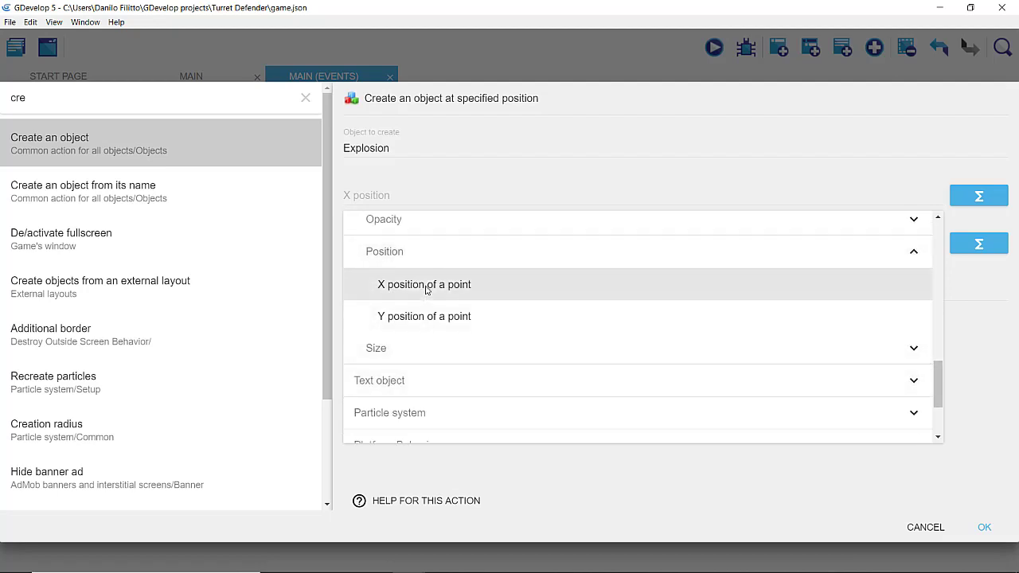
click(470, 288)
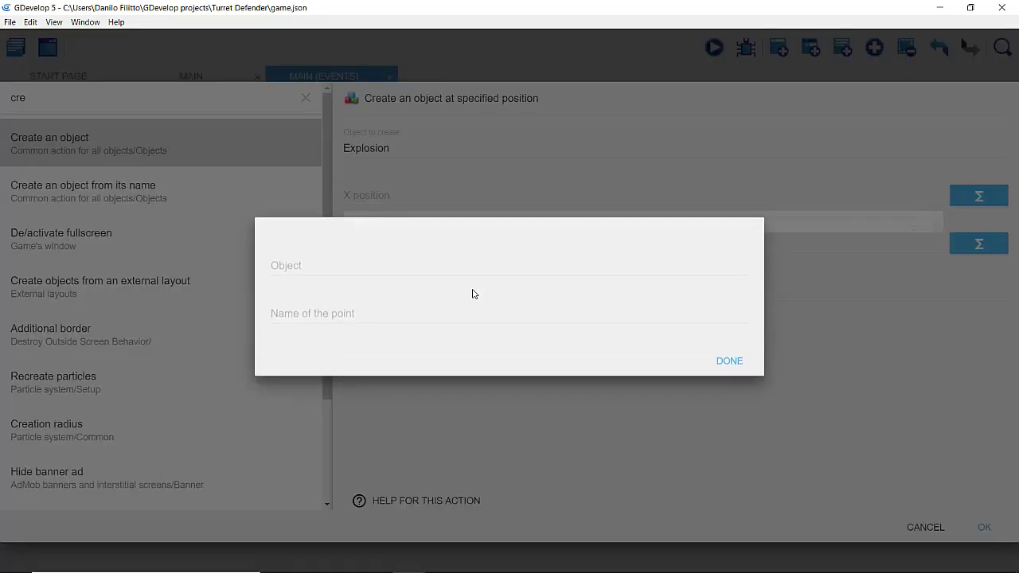
click(353, 271)
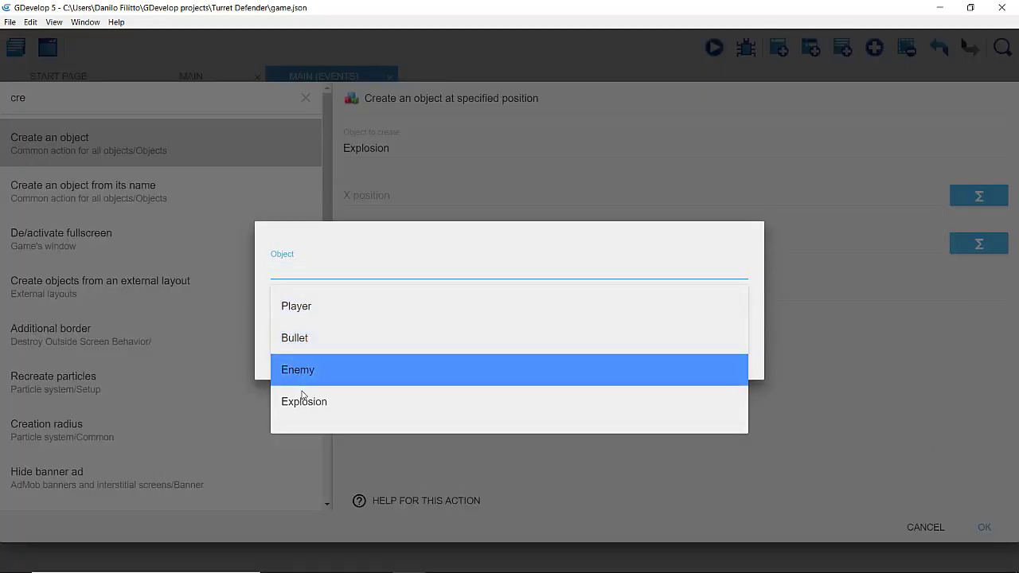
click(309, 340)
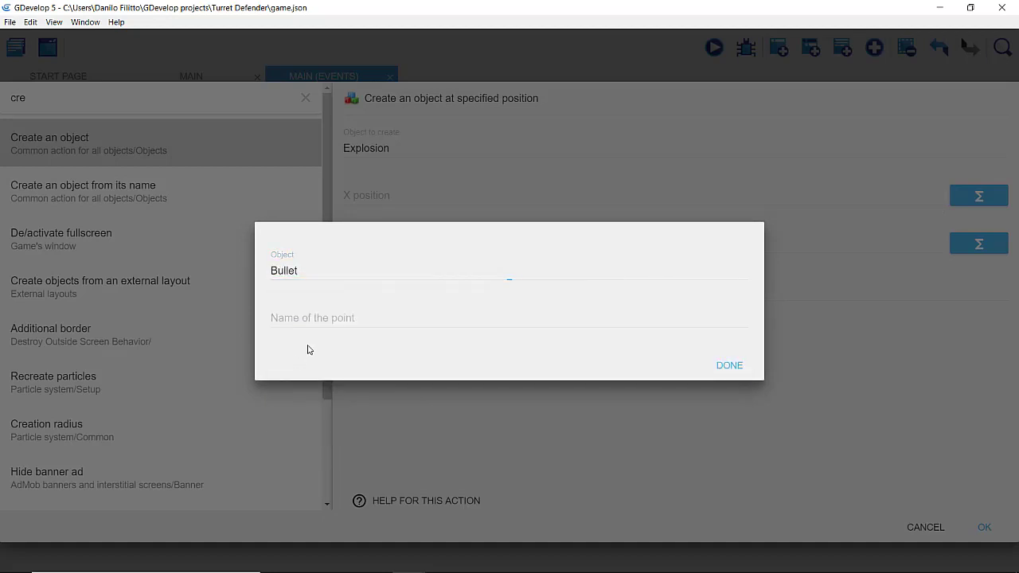
click(318, 322)
text(Centre)
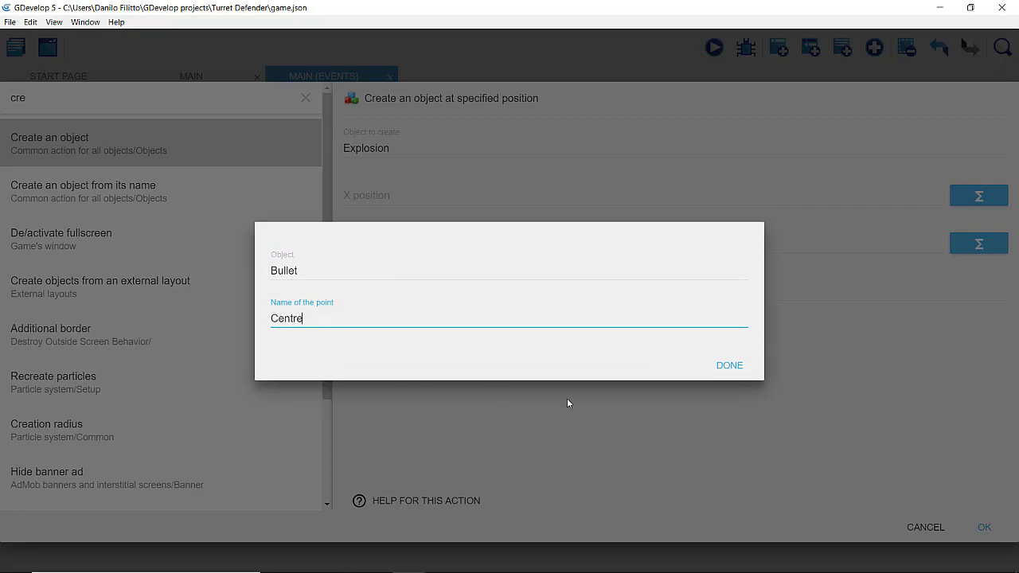
click(729, 365)
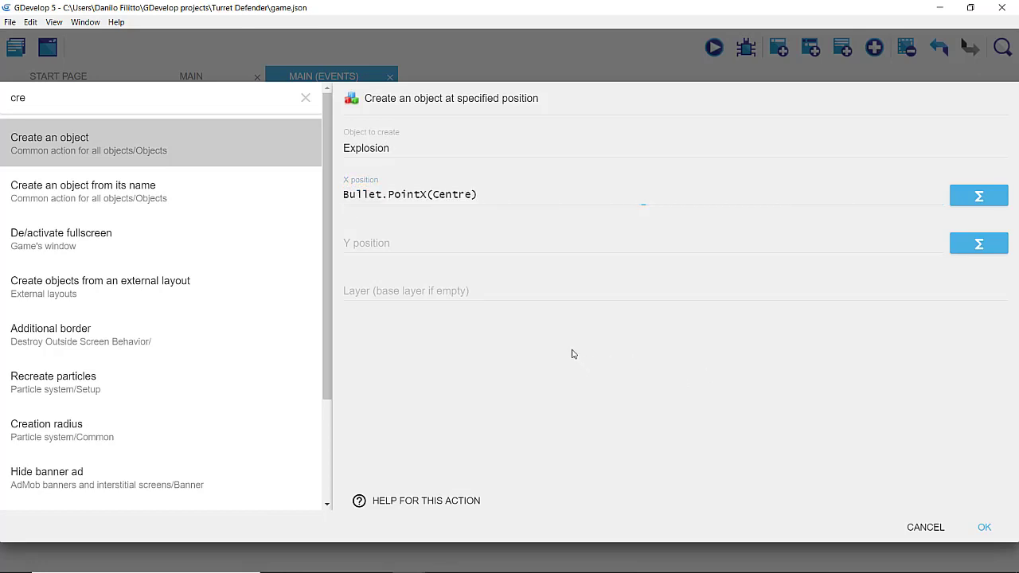
Set the Y position to Bullet.PointY(Centre) and confirm the create action.
triple_click(500, 194)
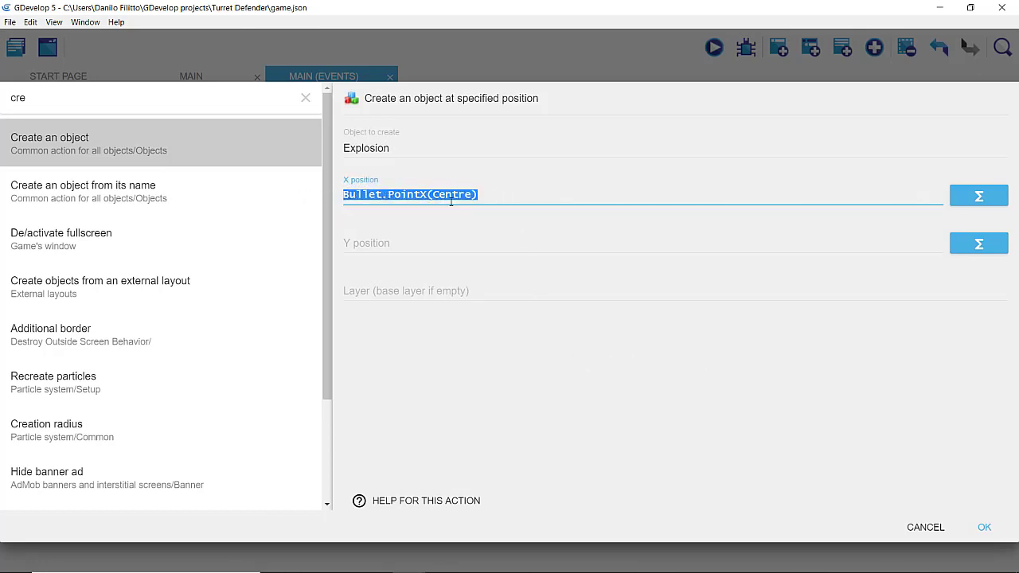
key(ctrl+c)
click(429, 234)
key(ctrl+v)
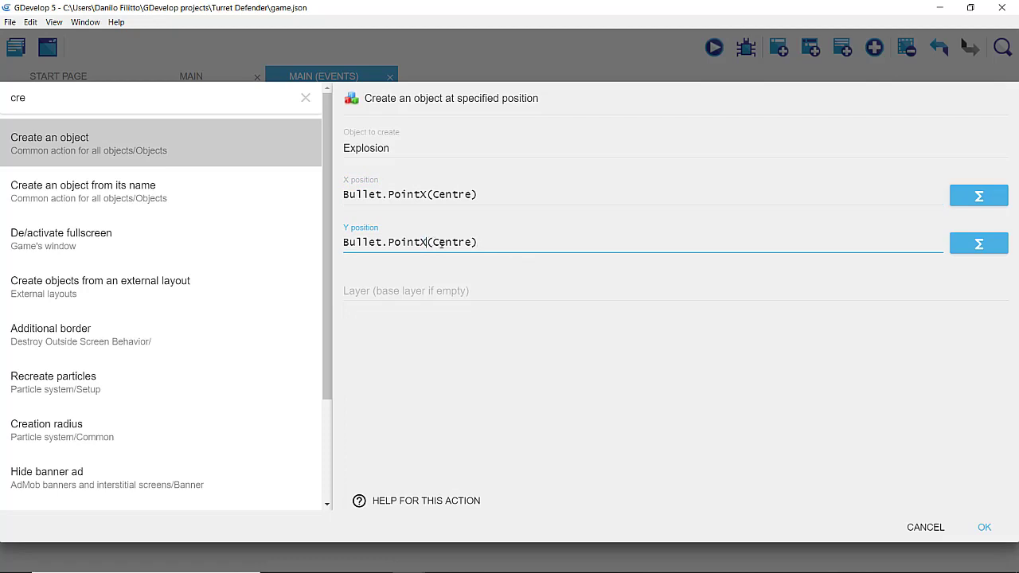
key(BackSpace)
text(Y)
click(481, 382)
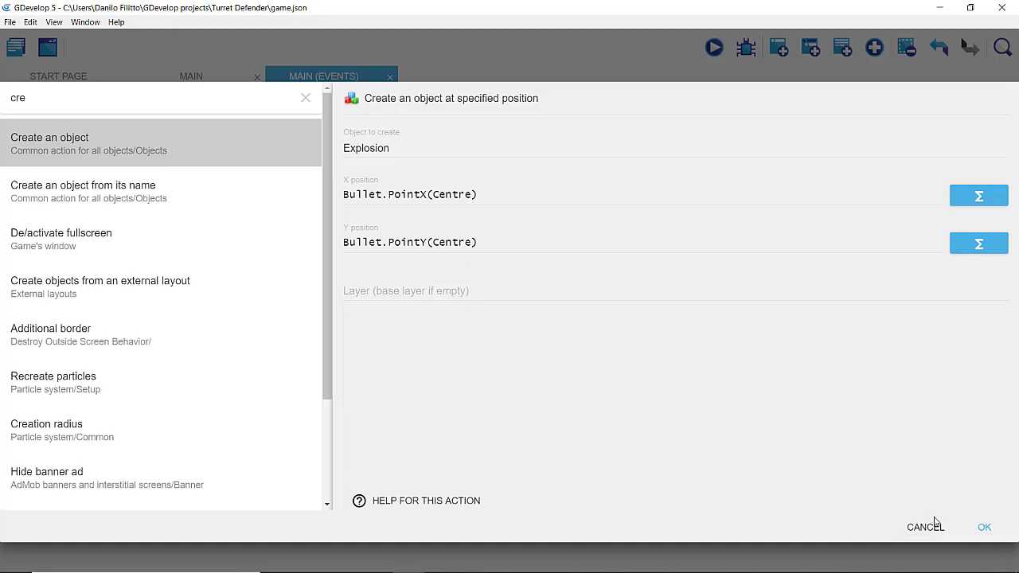
click(992, 531)
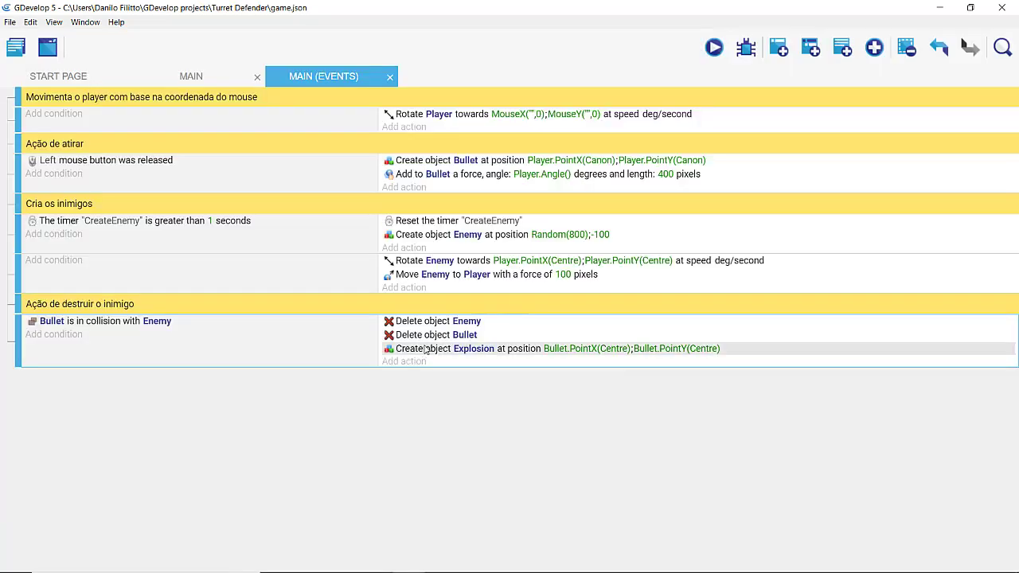
Drag the Create Explosion action above the Delete Enemy and Delete Bullet actions.
drag(426, 351, 426, 319)
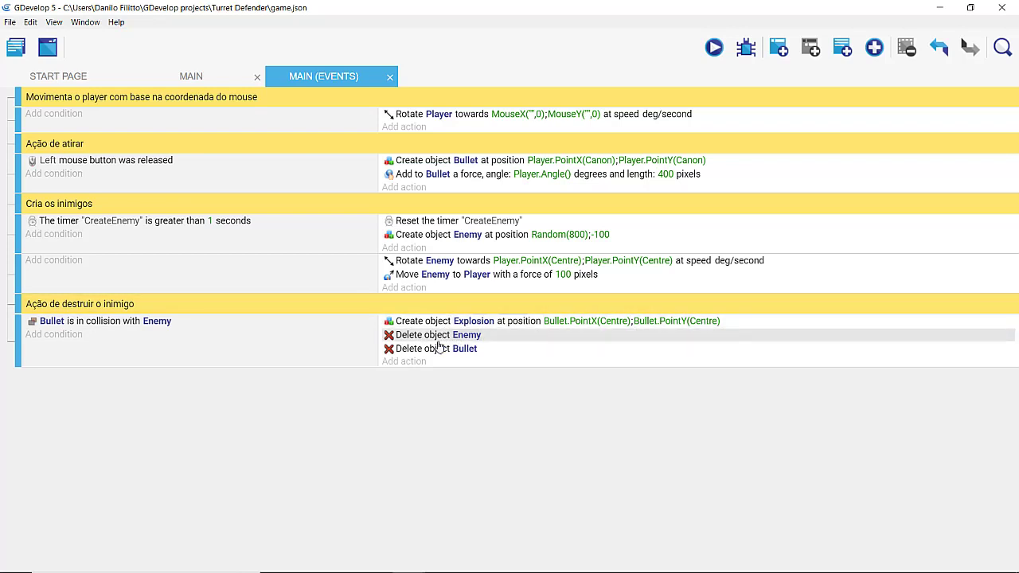
click(714, 47)
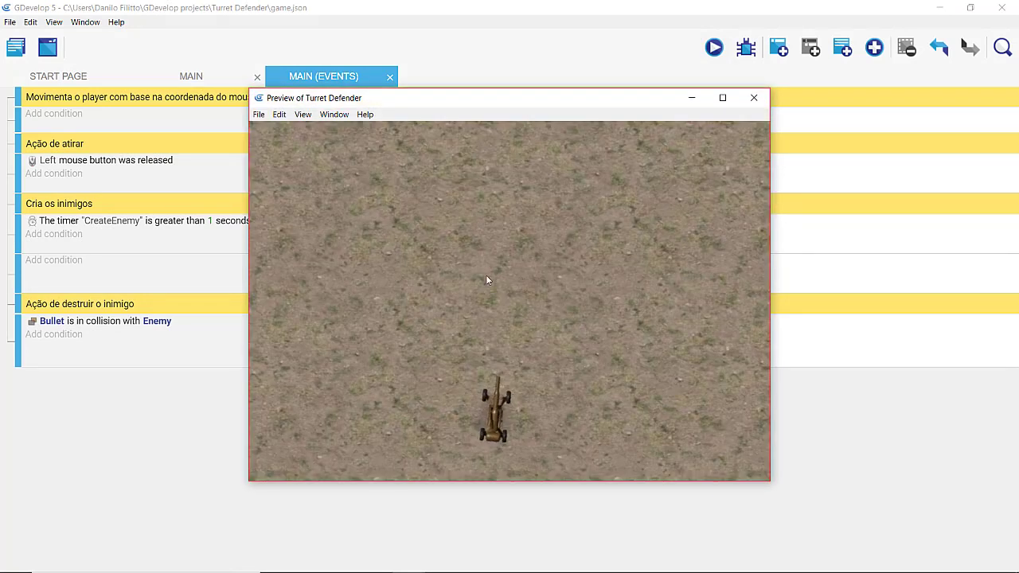
click(531, 204)
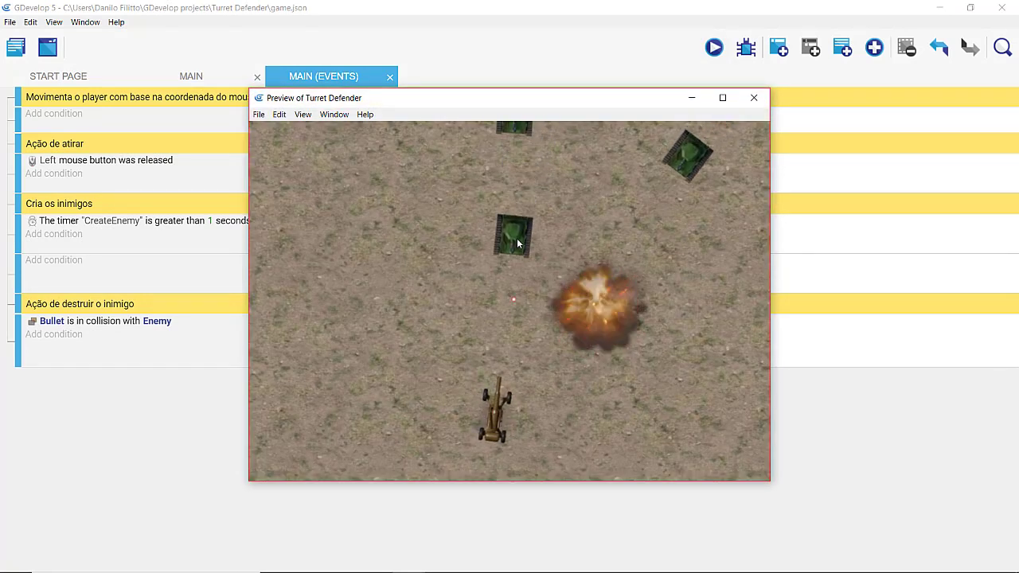
click(642, 222)
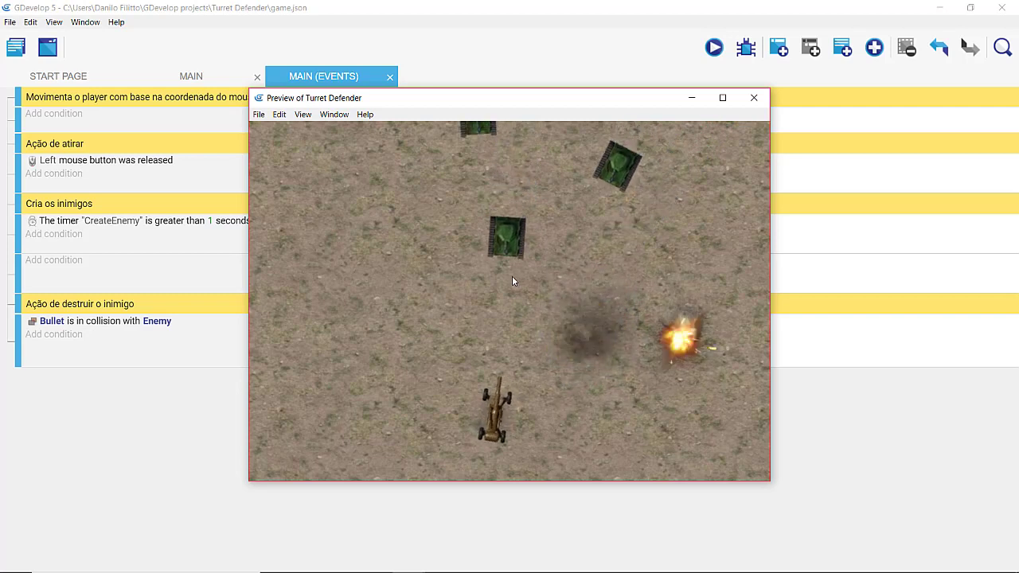
click(508, 277)
click(571, 253)
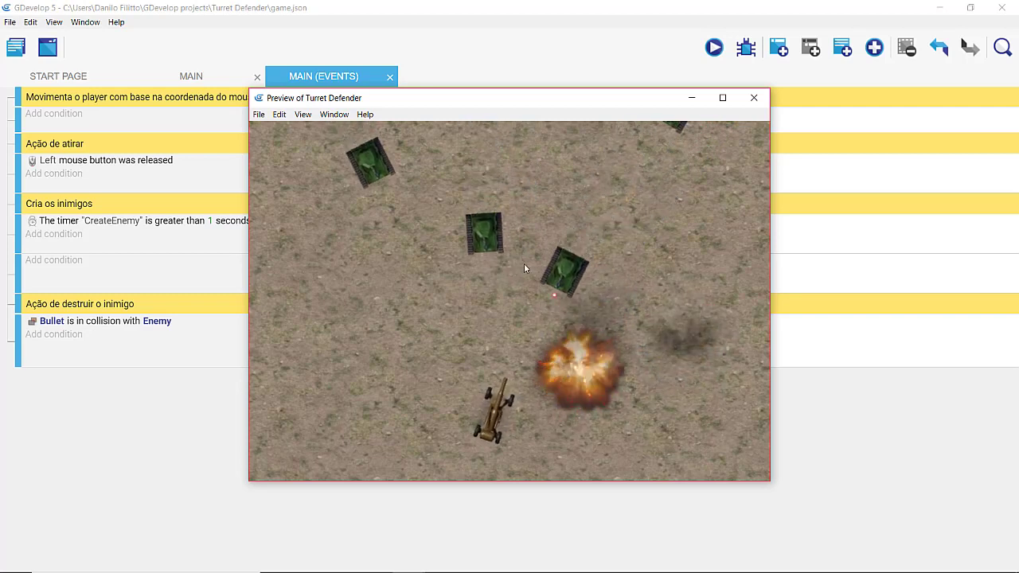
click(423, 258)
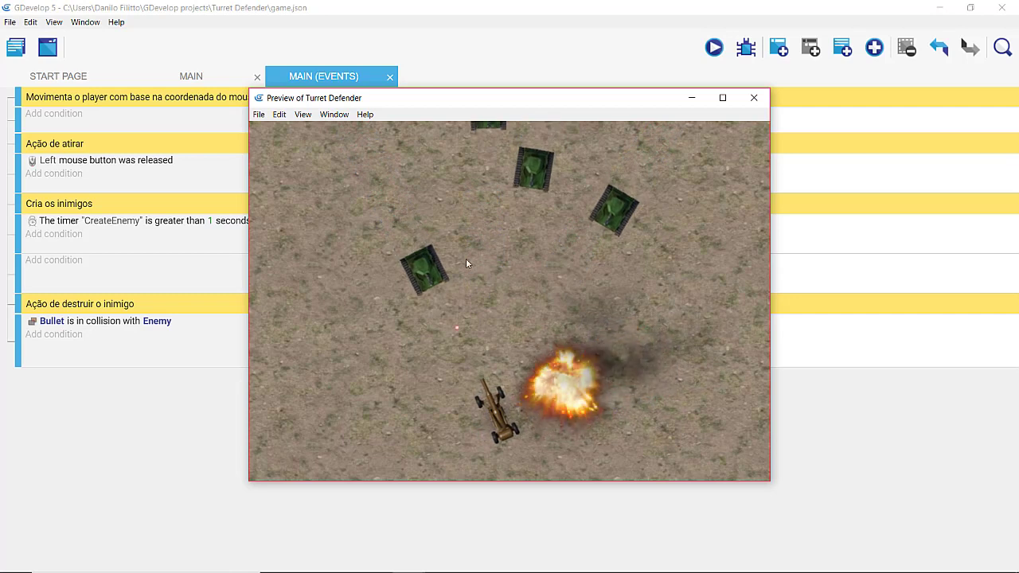
click(508, 281)
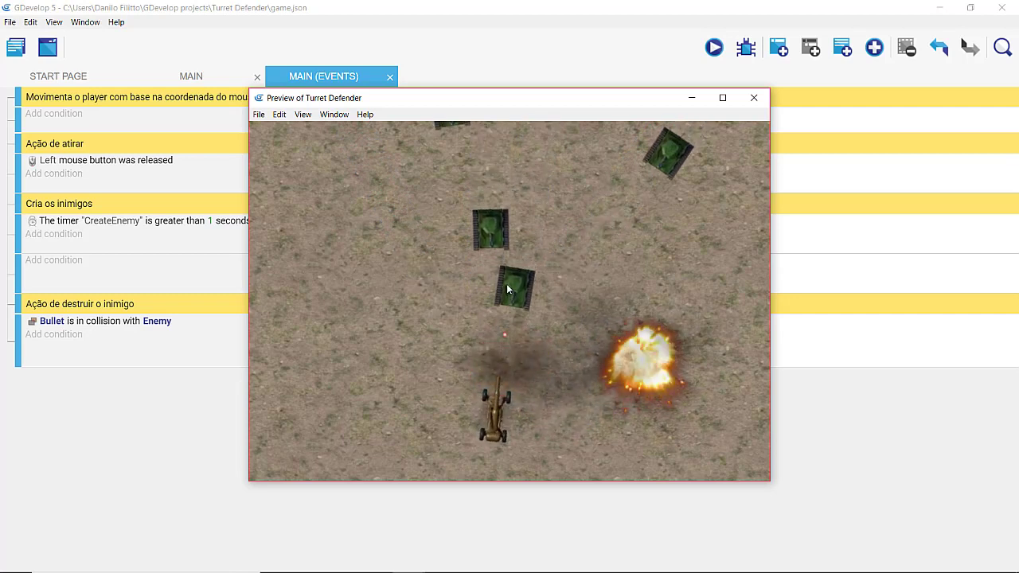
click(471, 242)
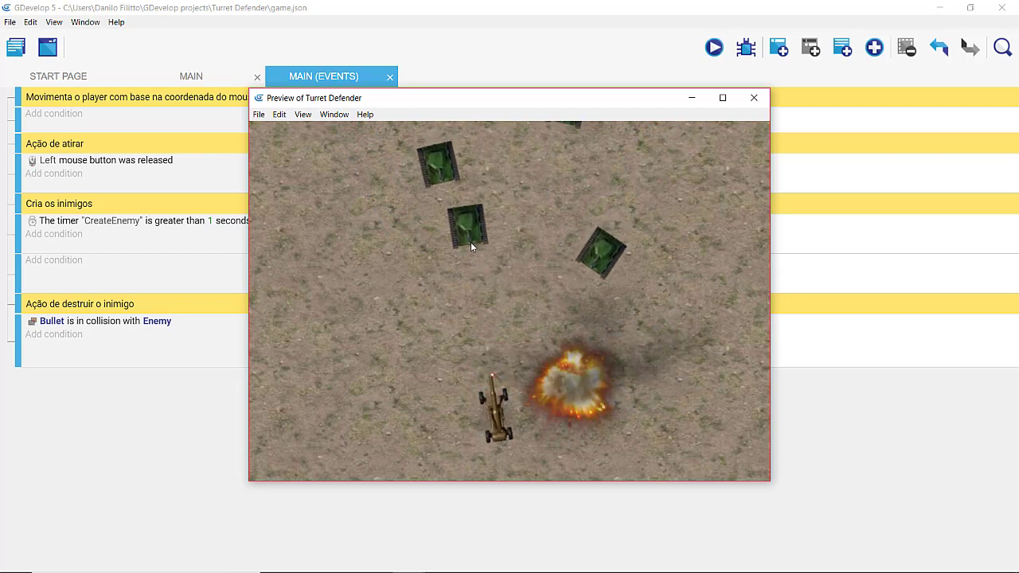
click(489, 297)
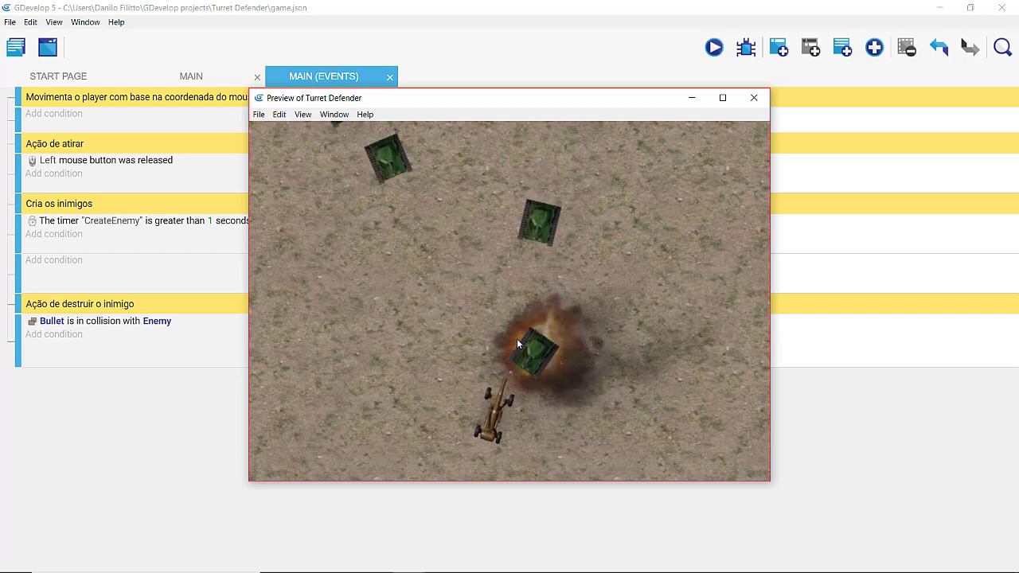
click(526, 296)
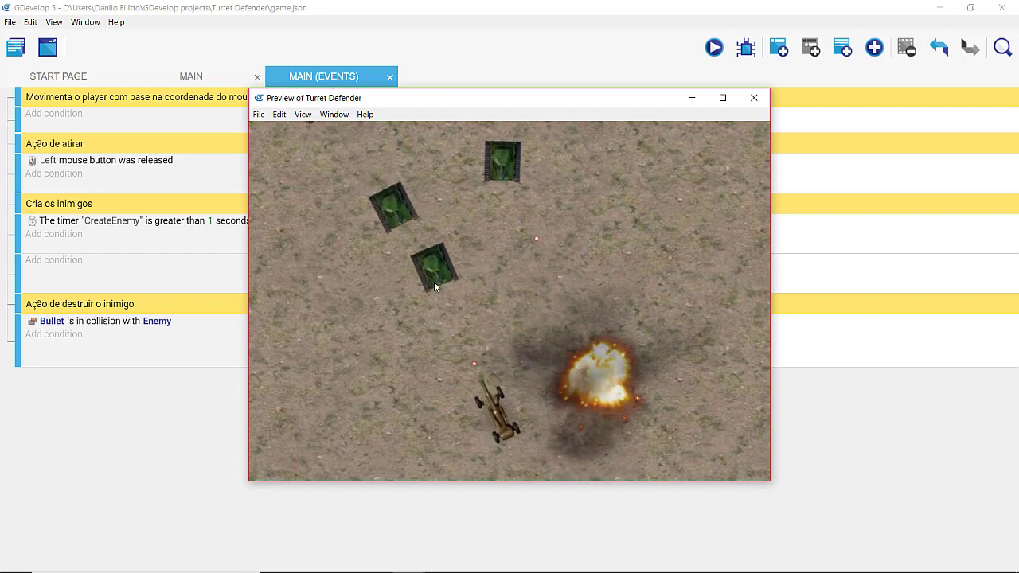
click(495, 239)
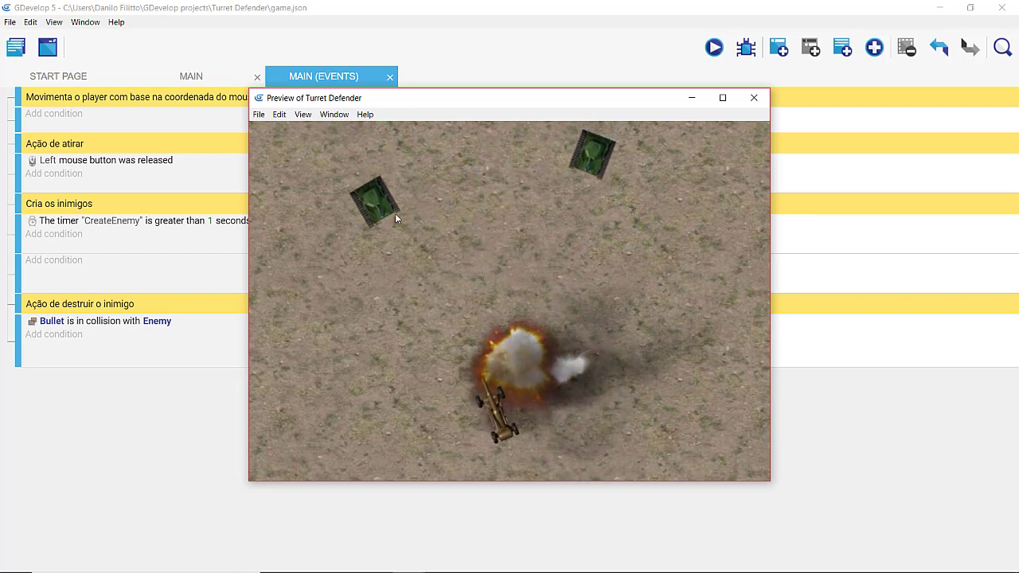
click(560, 231)
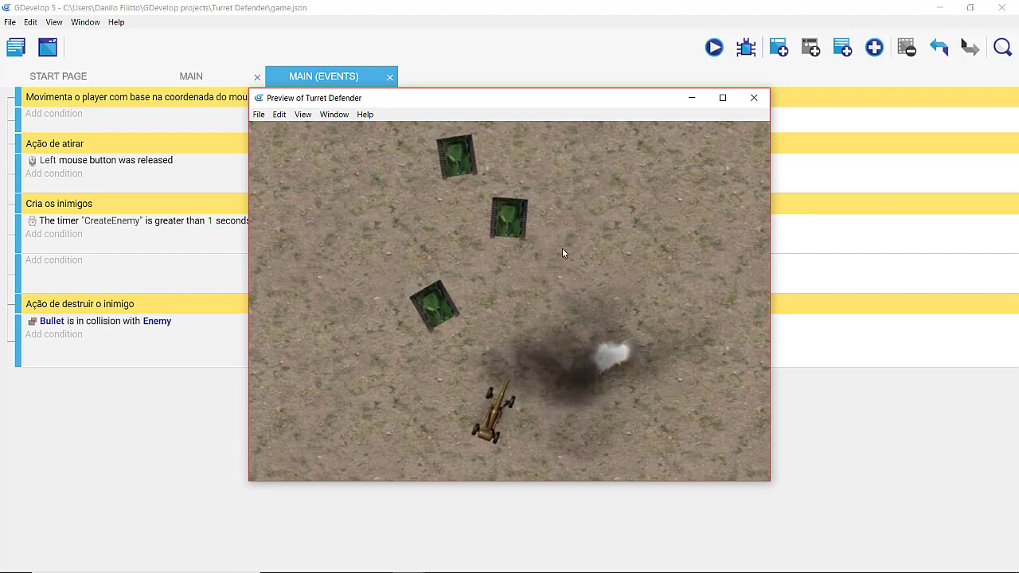
click(753, 97)
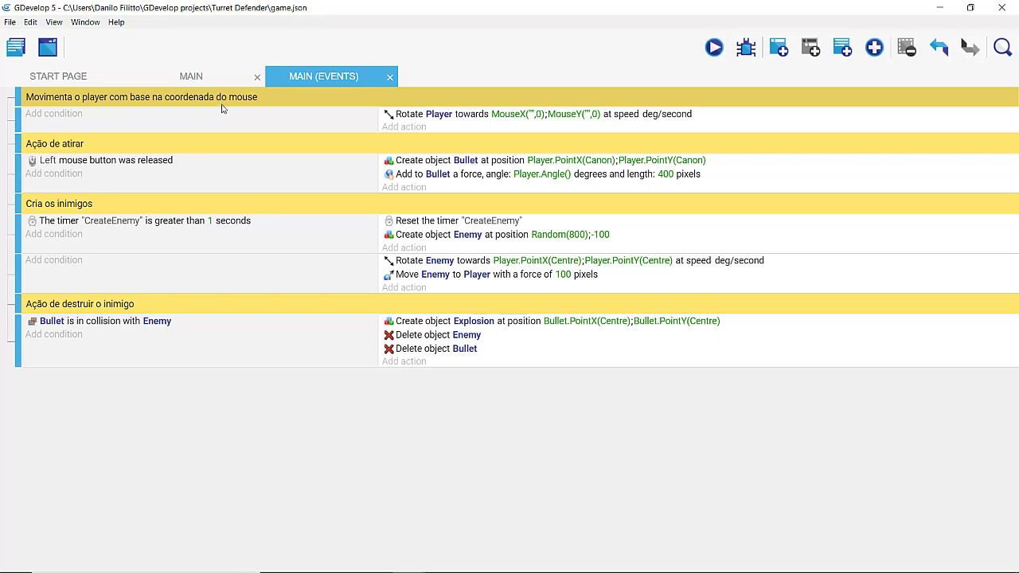
Open the Explosion object's points editor, showing Origin at 0,0 and Center on auto.
click(189, 76)
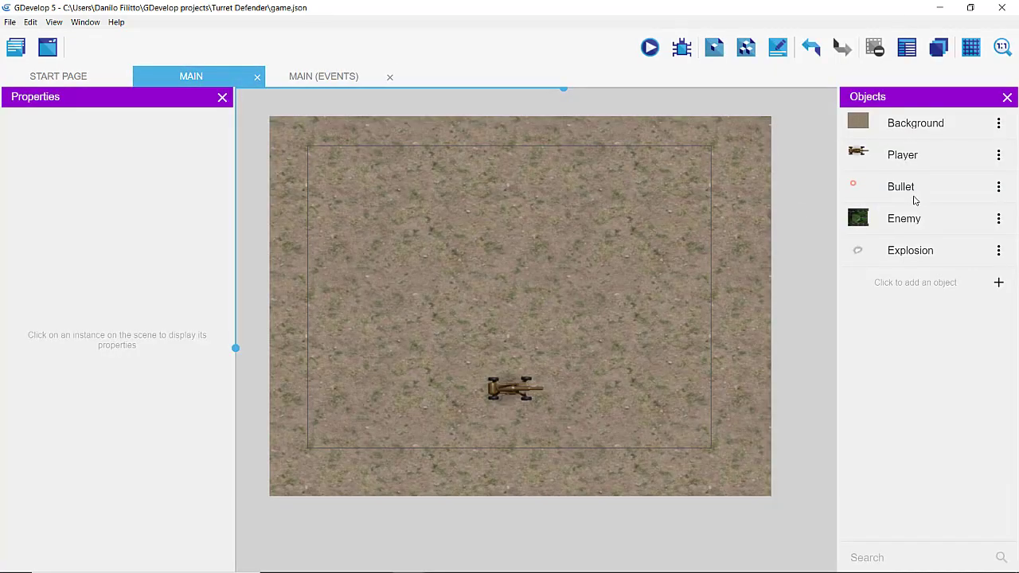
double_click(922, 251)
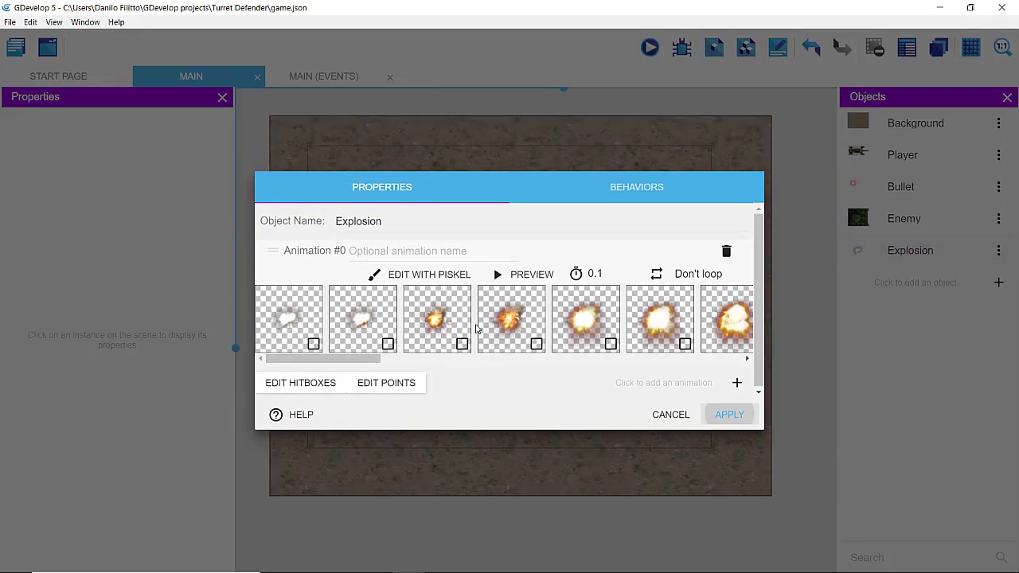
click(413, 386)
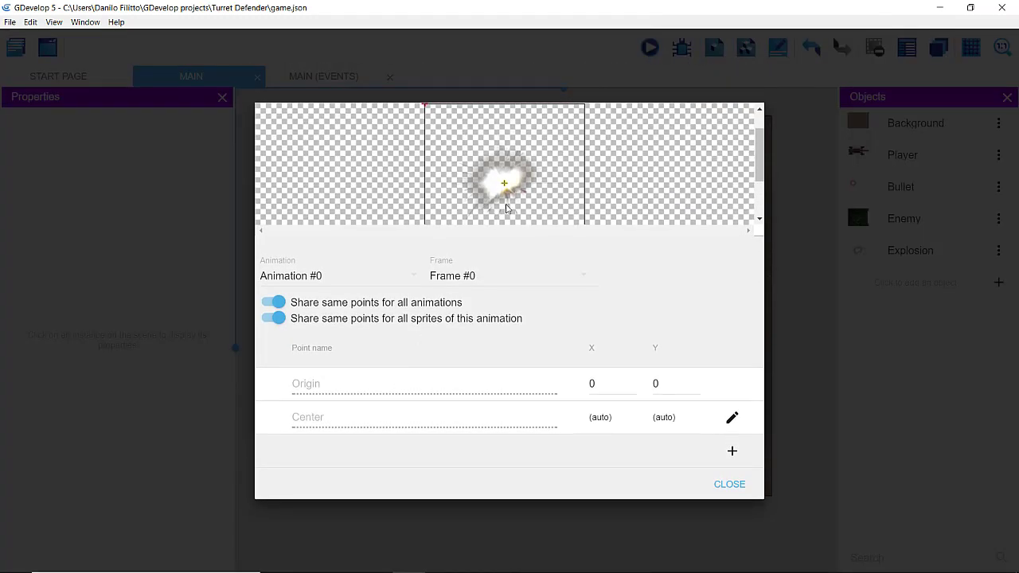
scroll(506, 208, up, 1)
scroll(507, 209, down, 1)
scroll(508, 210, down, 1)
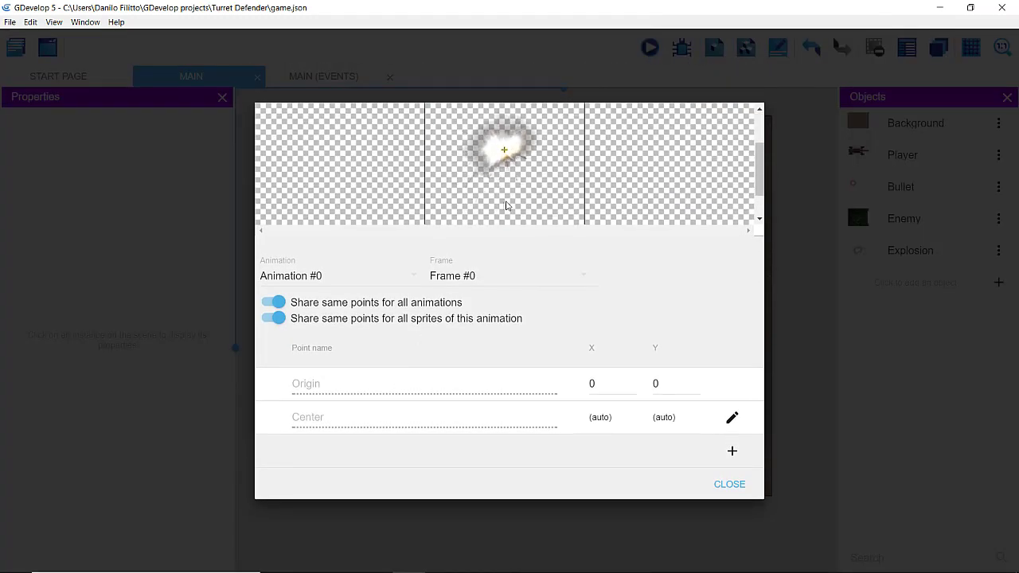
scroll(507, 206, up, 2)
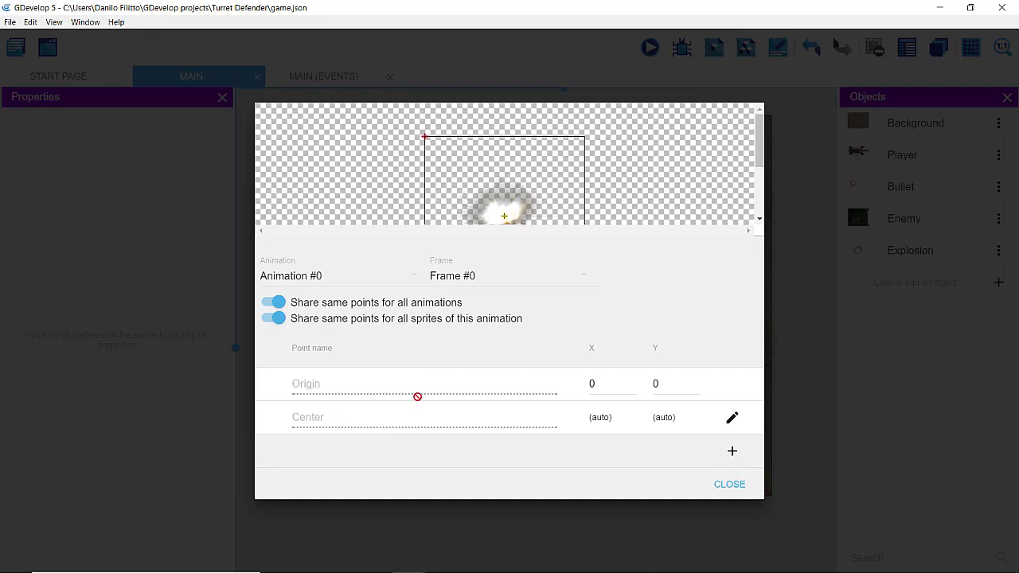
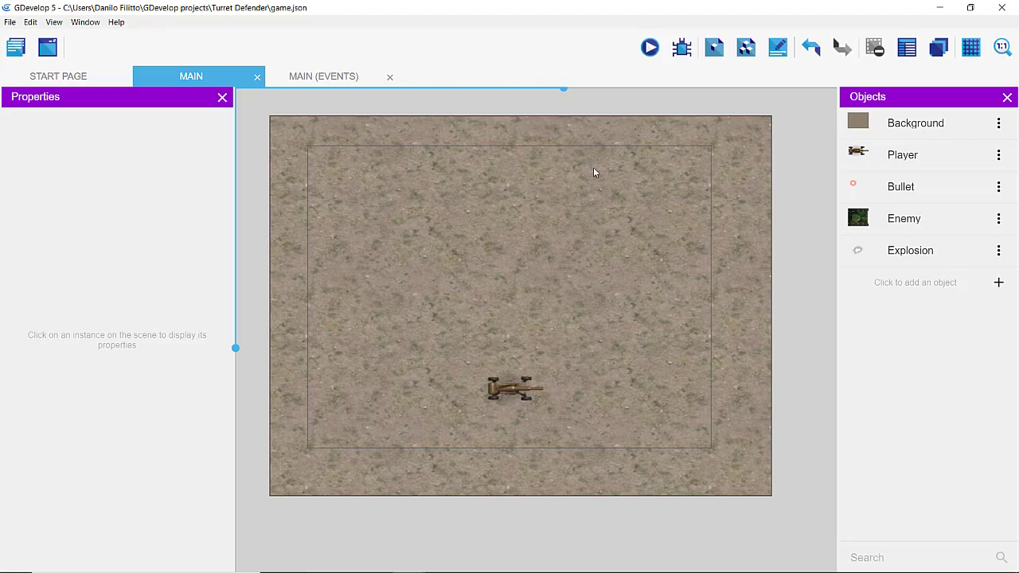
Inspect the Explosion object's animation points, then close its settings without changes.
double_click(916, 251)
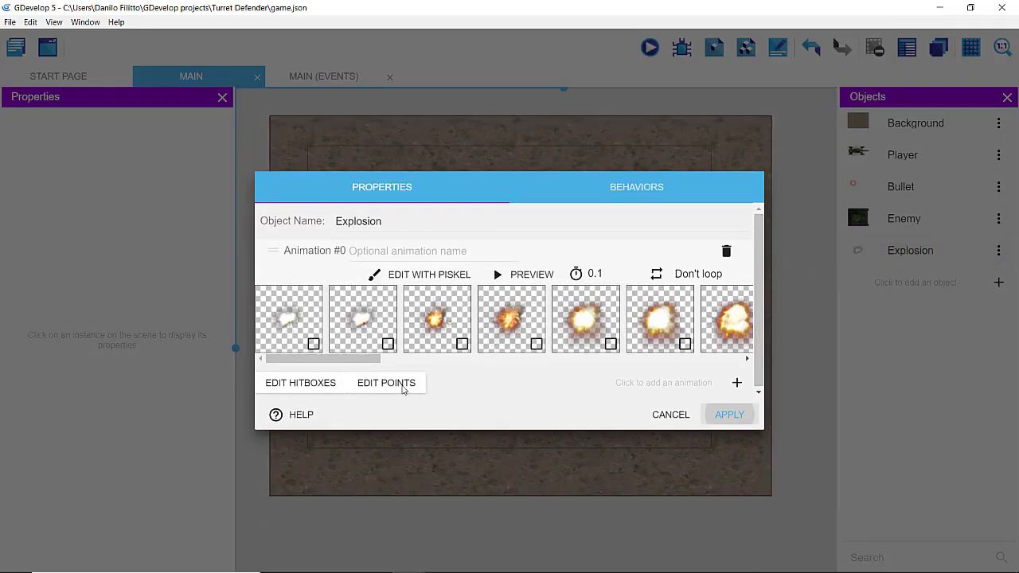
click(404, 386)
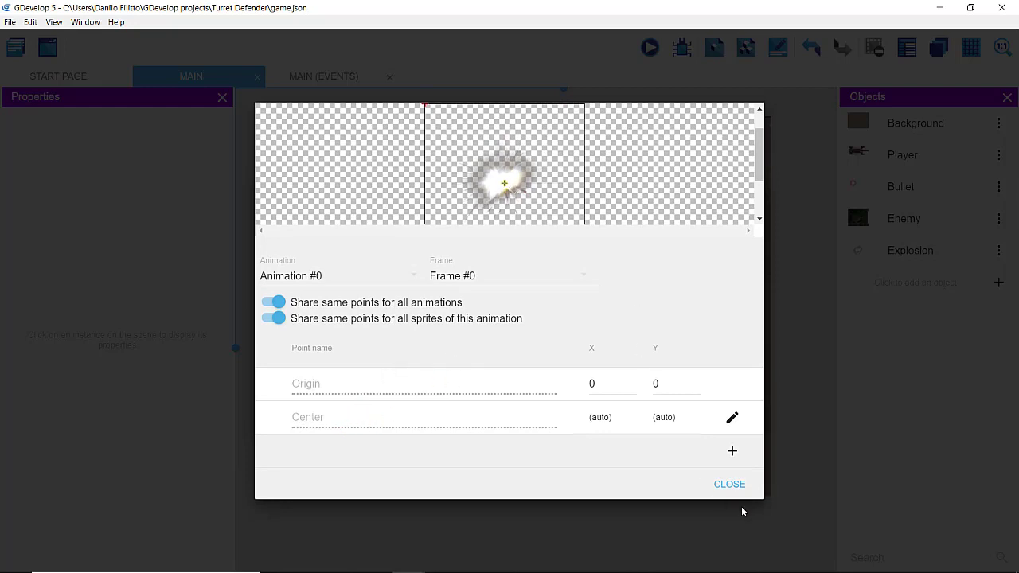
click(734, 488)
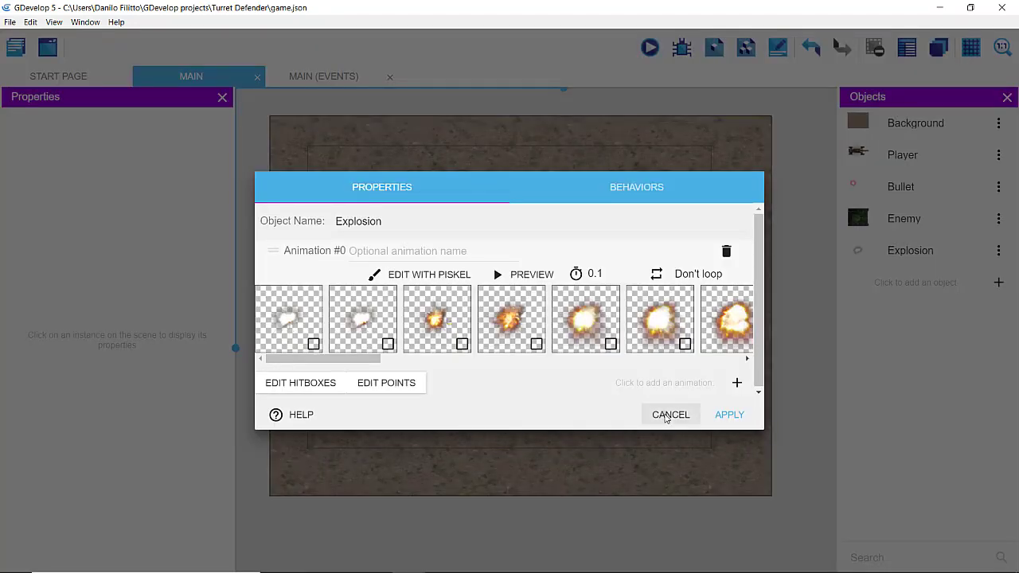
click(666, 416)
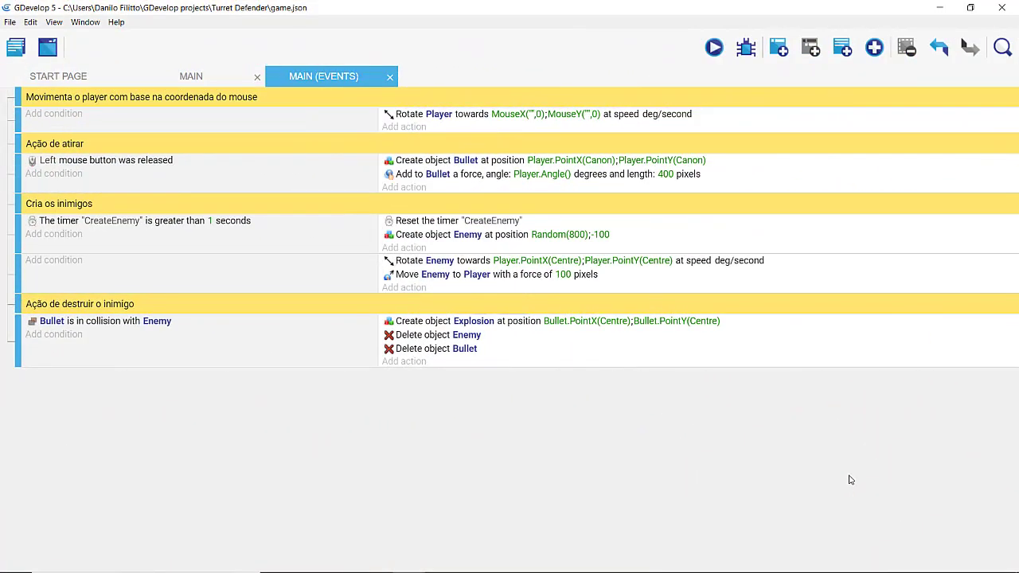
From the MAIN scene, reopen the Explosion animation's points, showing Origin 0, 0 and Center auto.
click(191, 76)
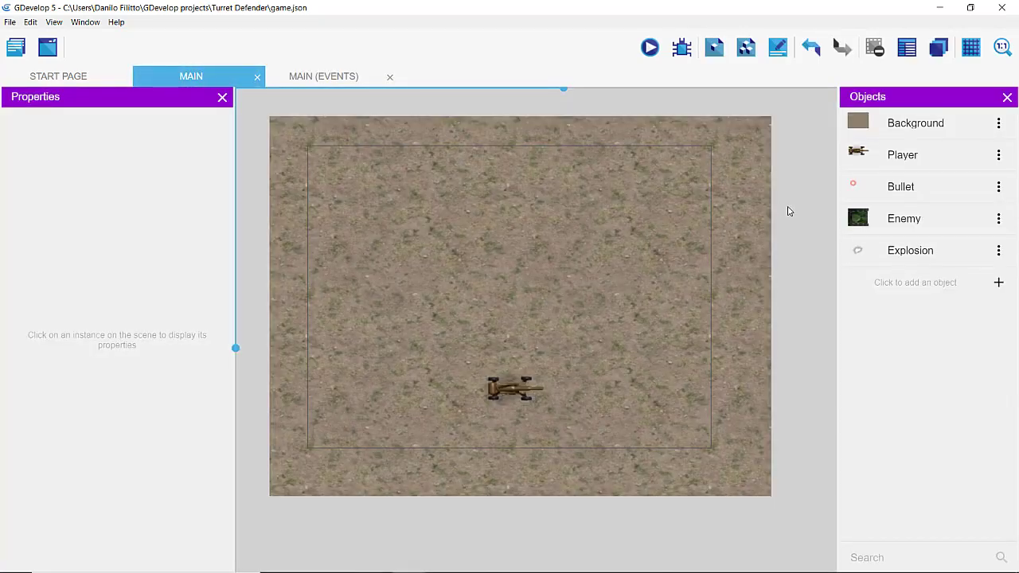
double_click(910, 251)
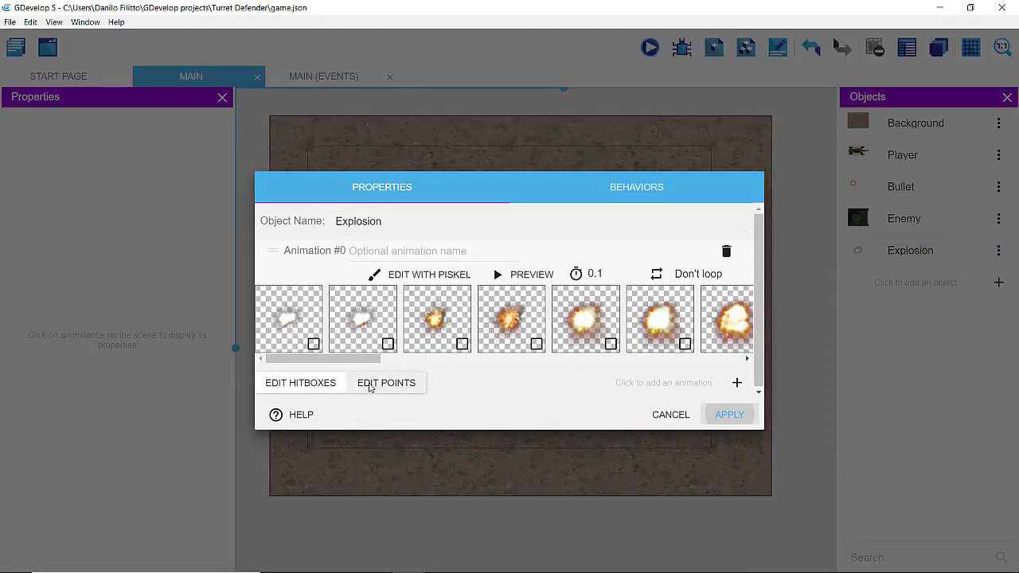
click(391, 386)
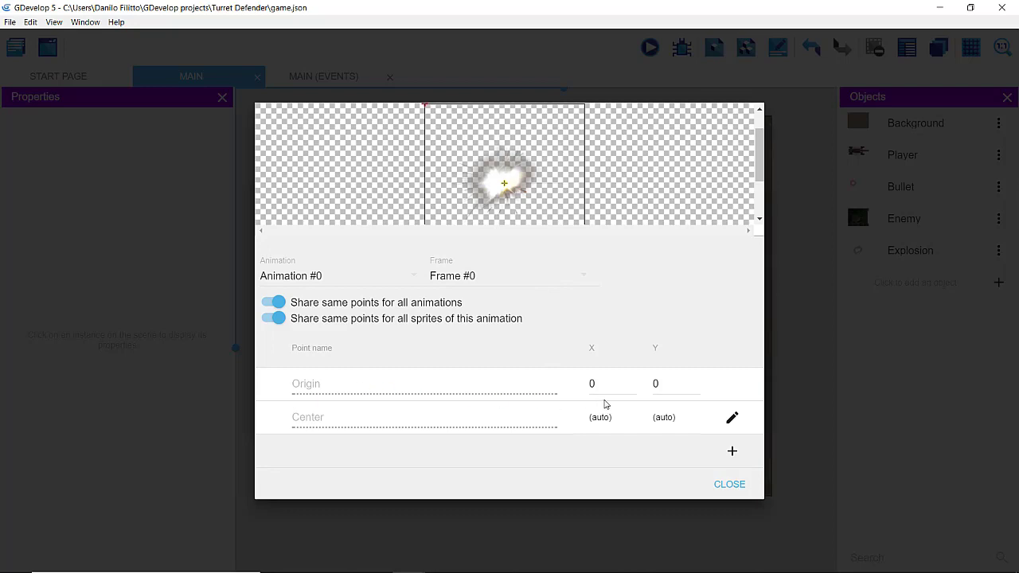
Set the Explosion origin point to X 120, Y 120 and apply the change.
drag(603, 387, 582, 388)
text(12)
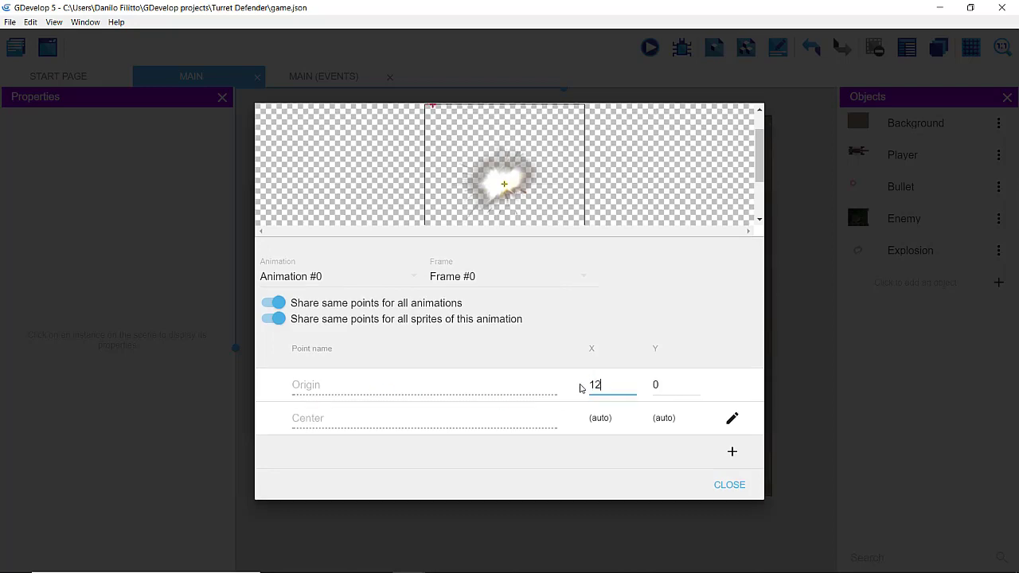
drag(662, 383, 654, 386)
text(12)
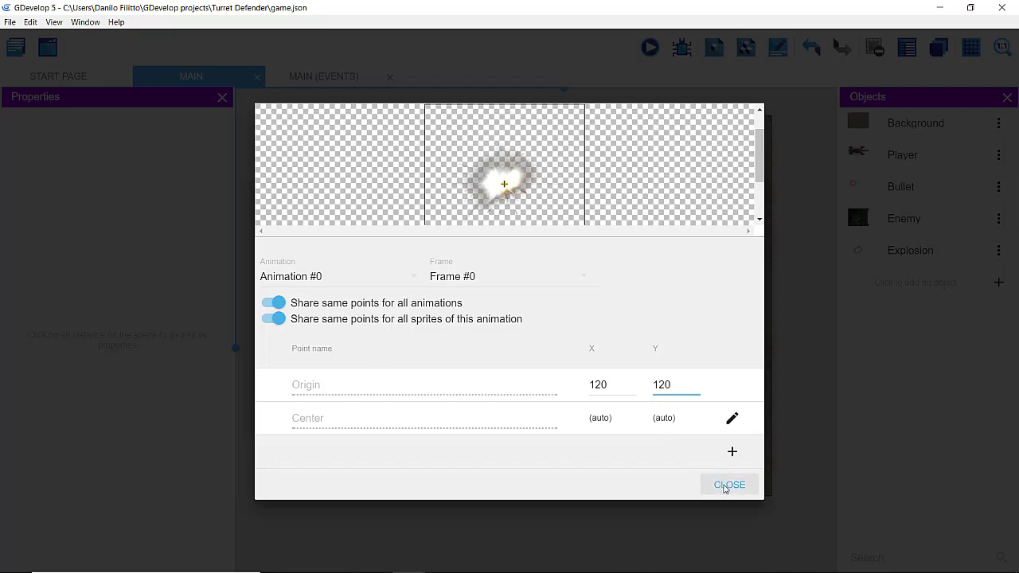
click(726, 487)
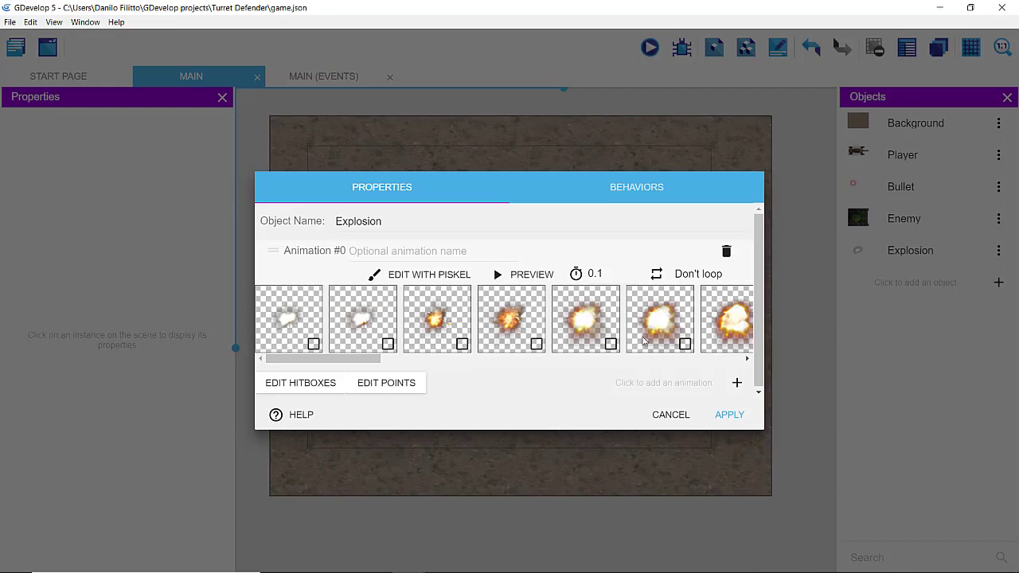
click(724, 413)
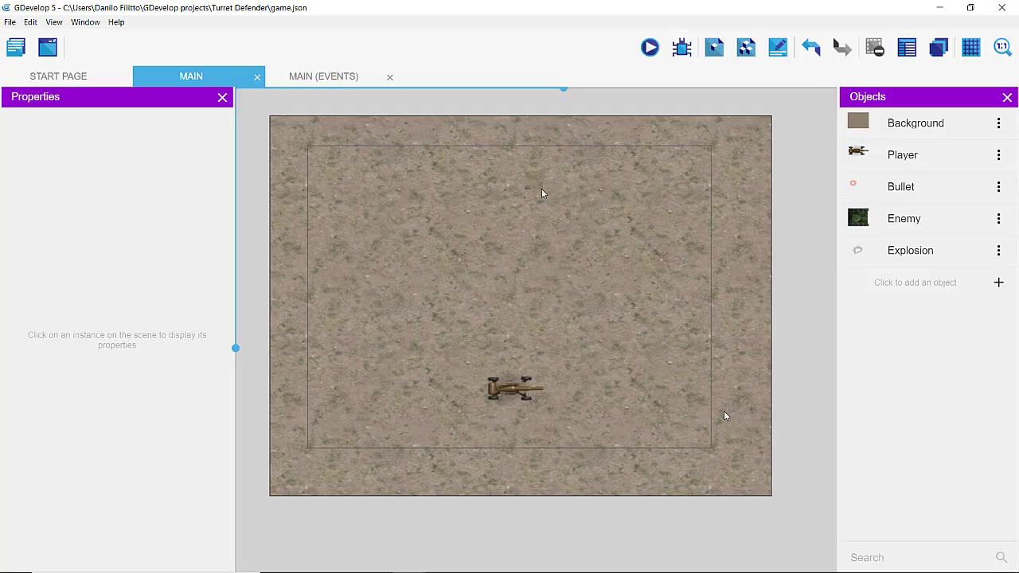
click(655, 50)
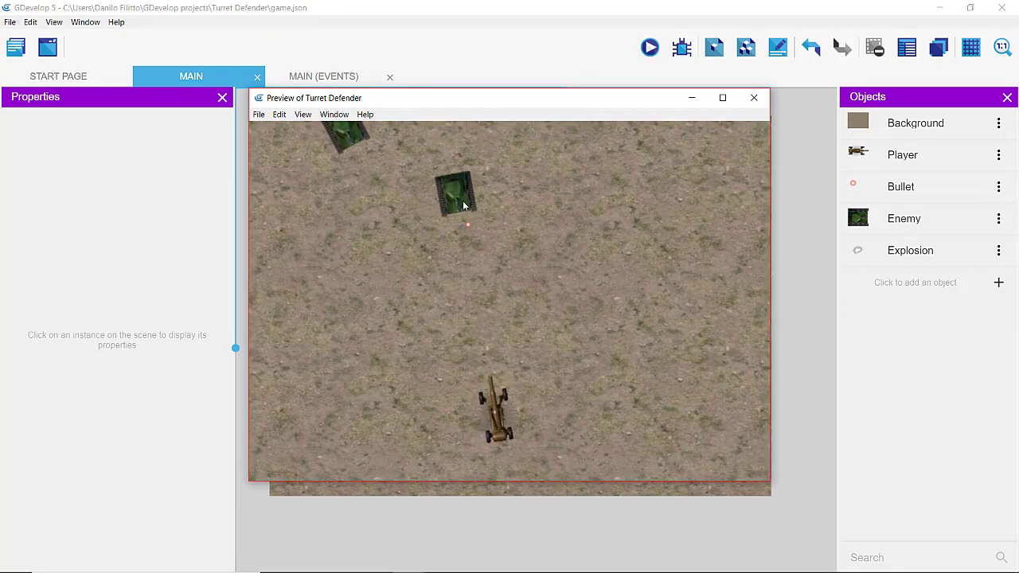
click(463, 201)
click(386, 195)
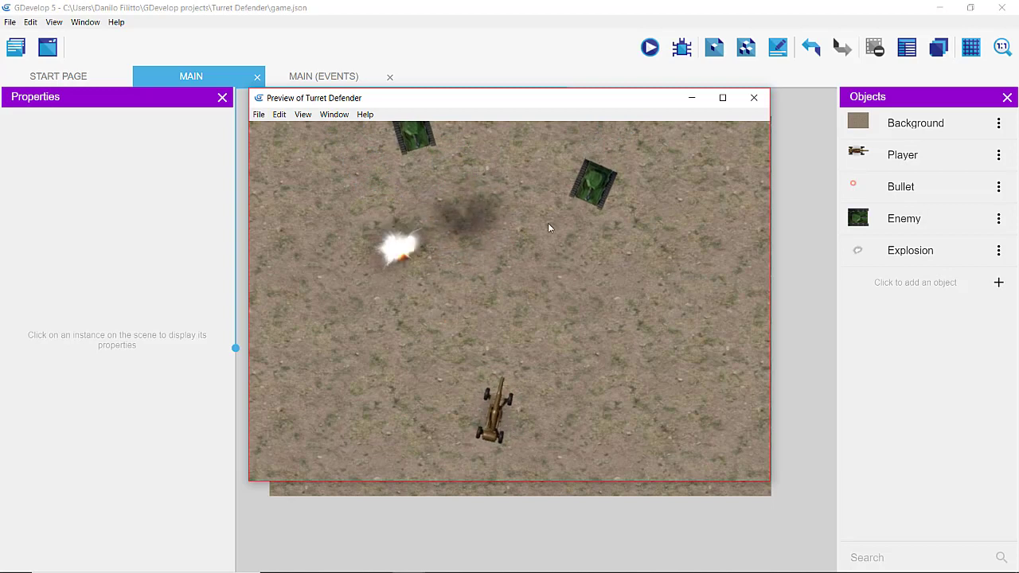
click(557, 227)
click(440, 213)
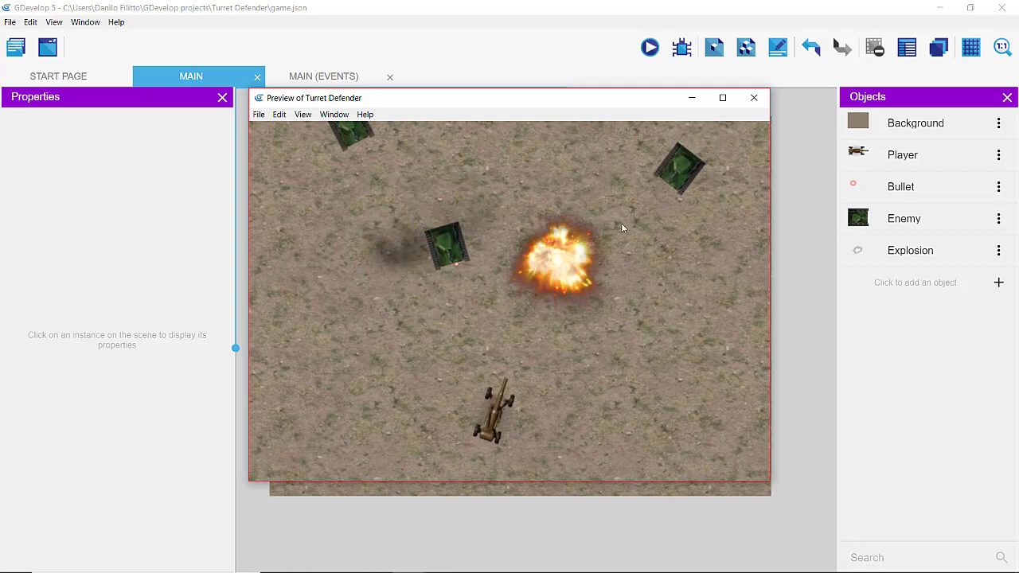
click(660, 199)
click(401, 216)
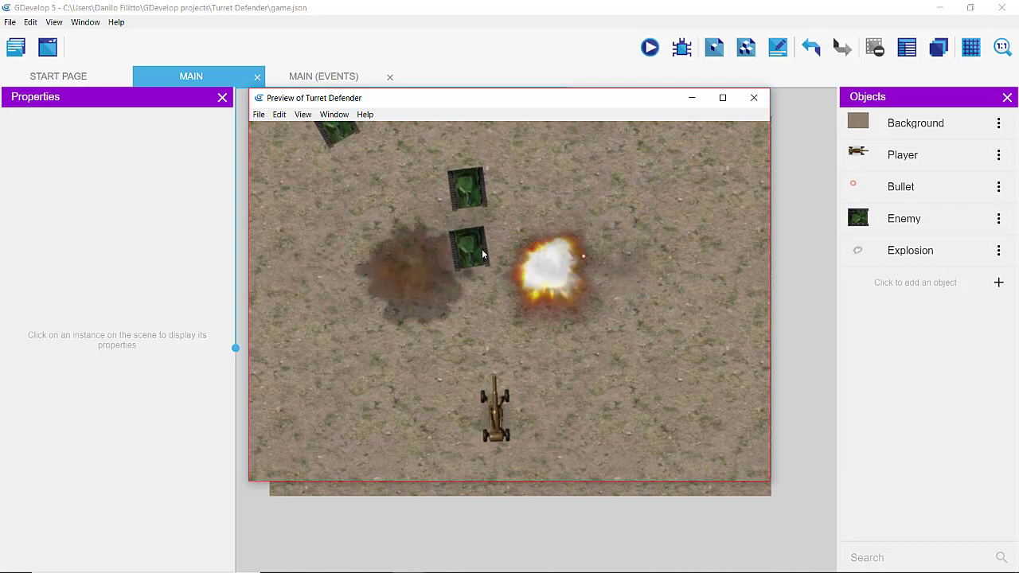
click(481, 255)
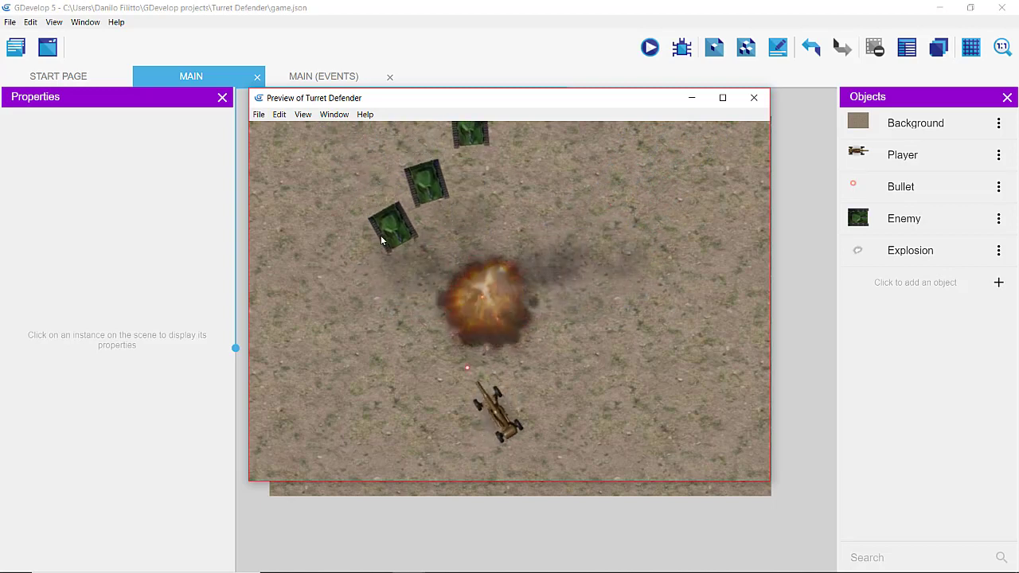
click(412, 243)
click(478, 232)
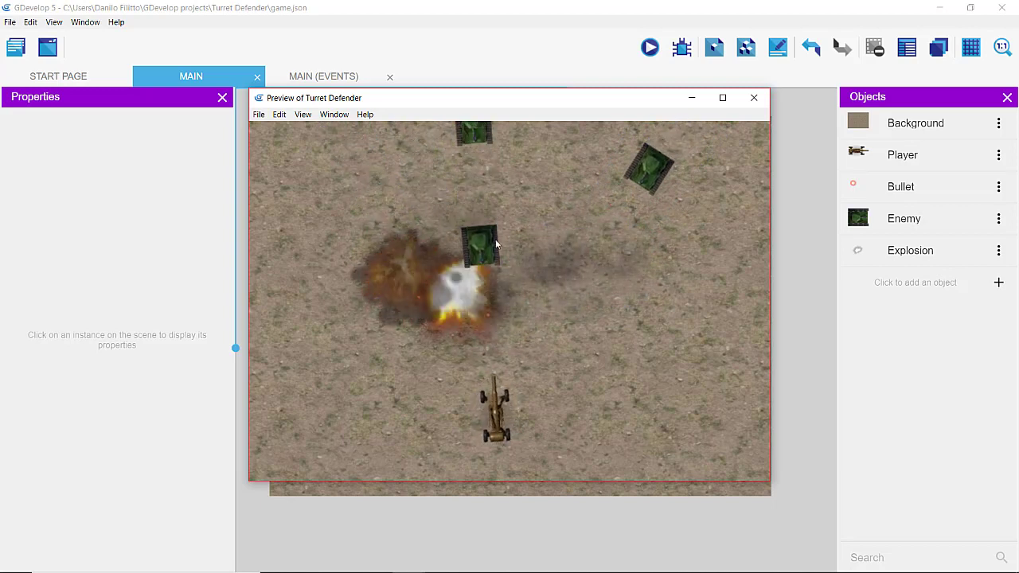
click(531, 223)
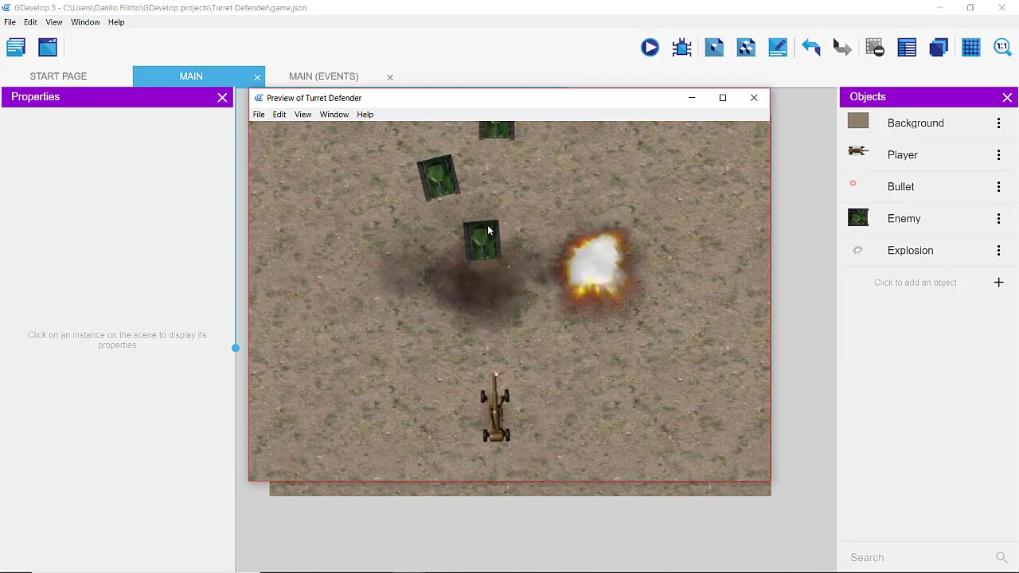
click(487, 224)
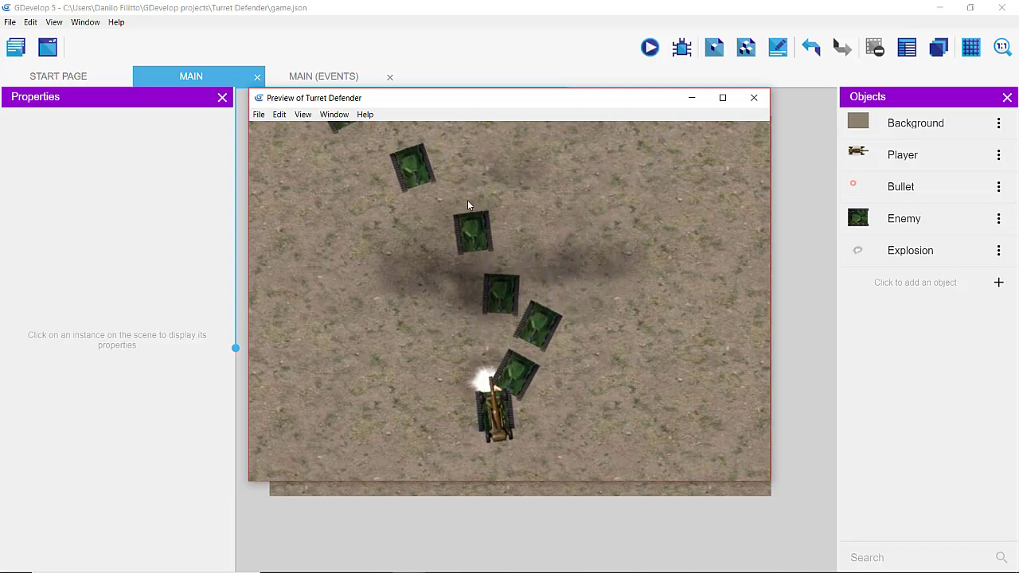
click(490, 257)
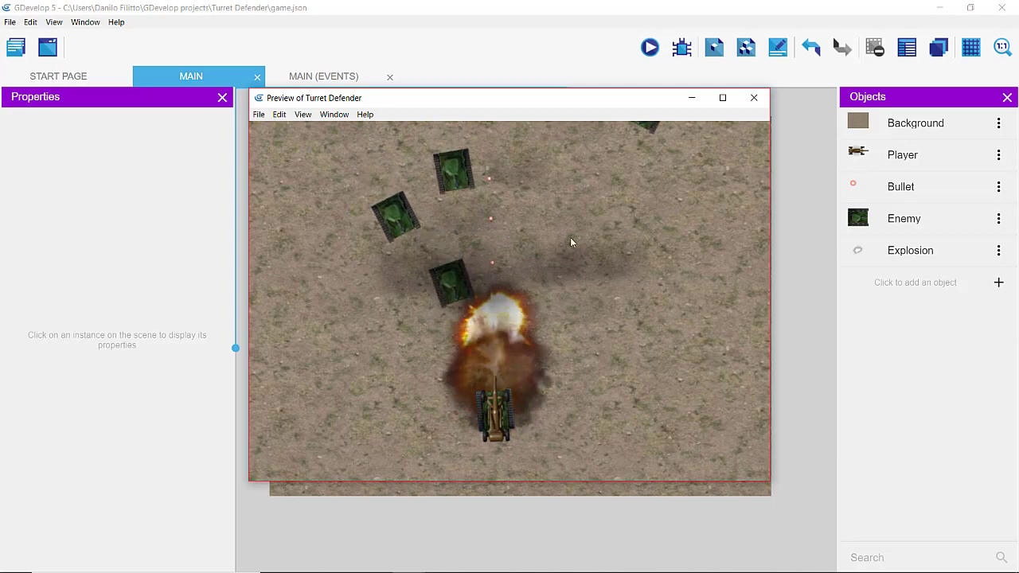
click(753, 98)
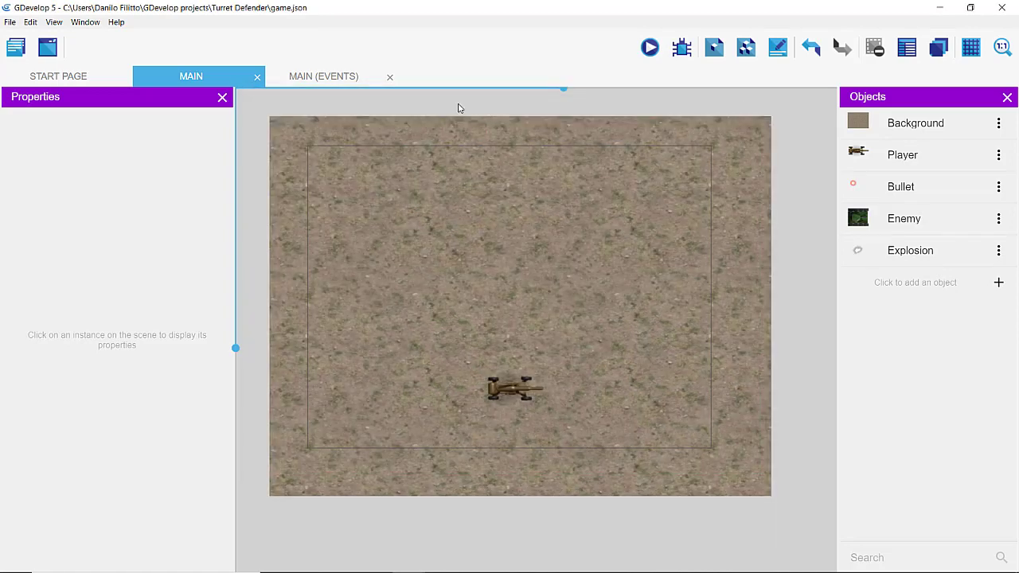